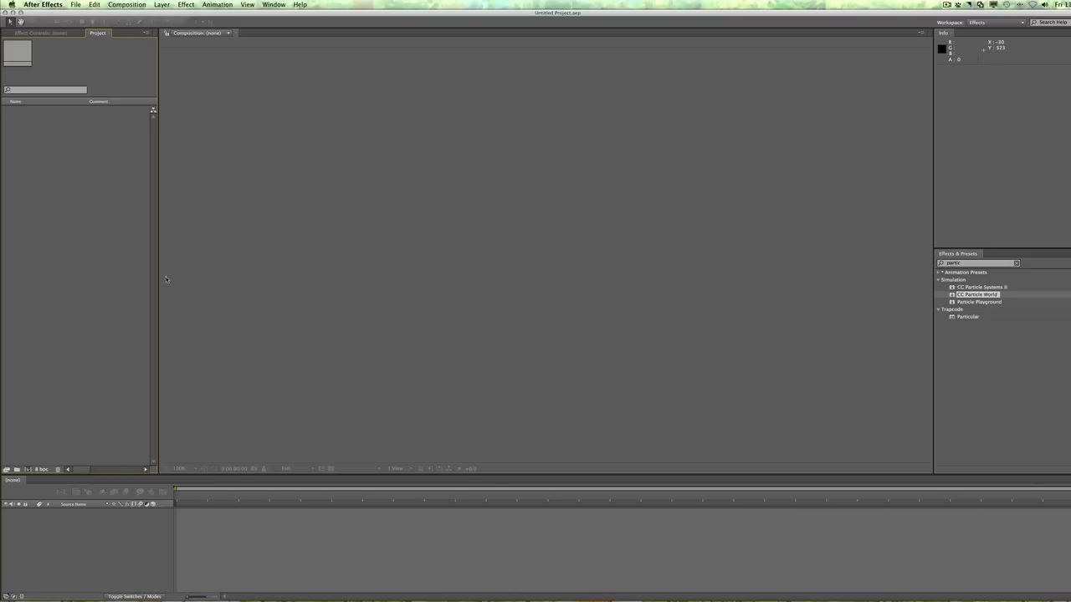
Step: Create a new composition named 'particles' at 1280×720, 30 fps, 0:00:40:00 long
click(28, 468)
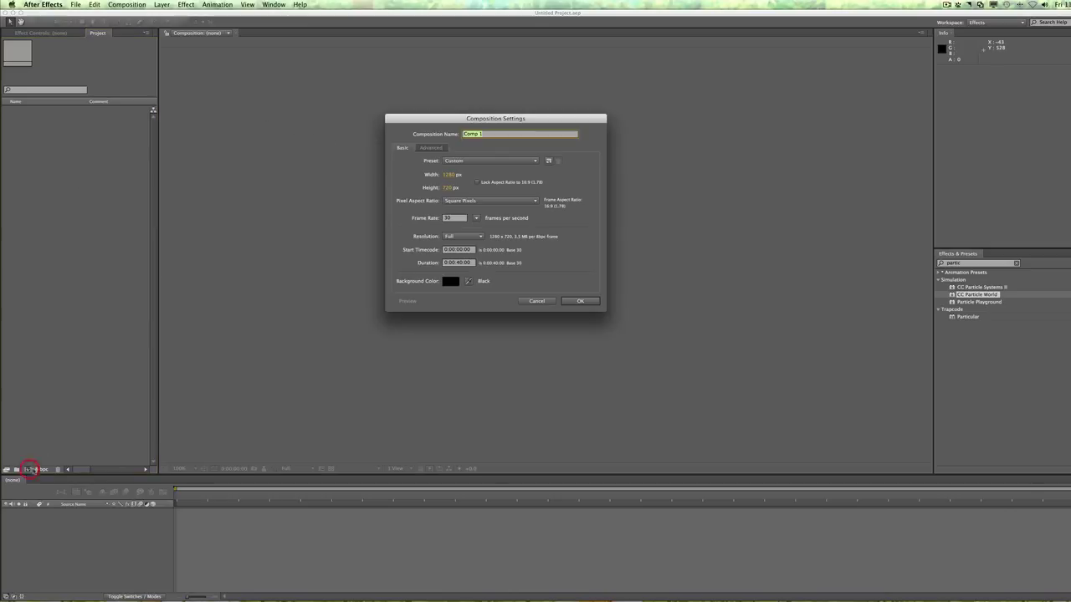
text(particles)
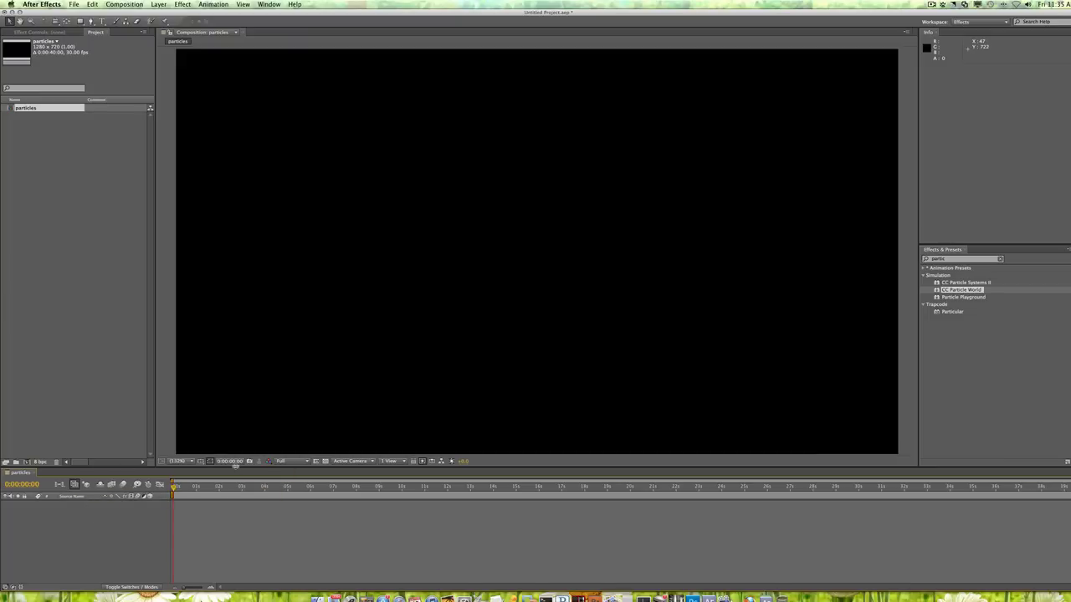
Step: Add a comp-size black solid named 'particles 1' through New > Solid
drag(235, 470, 240, 375)
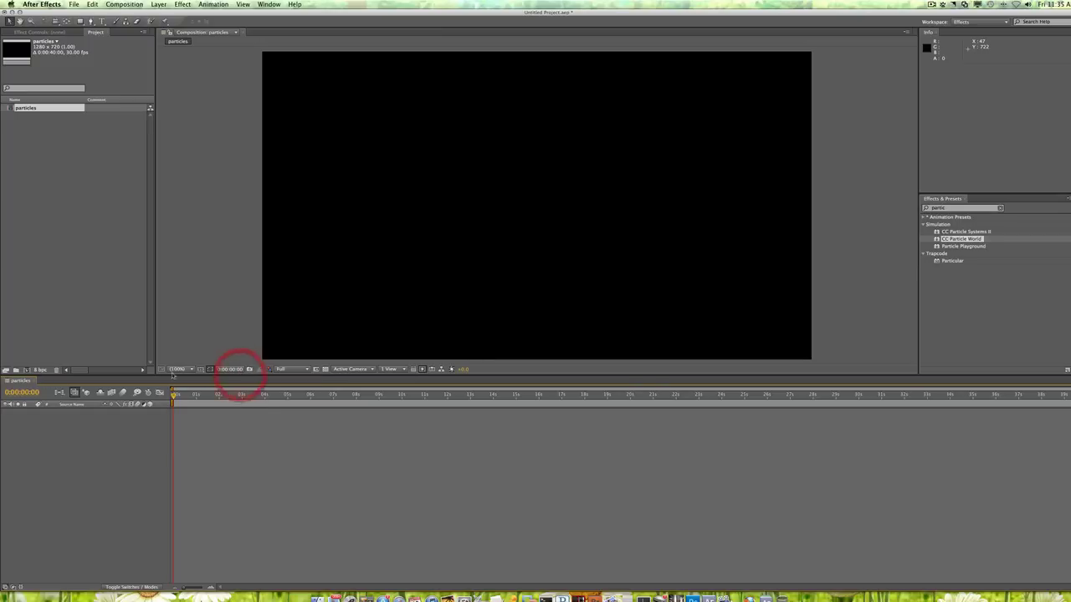
right_click(41, 427)
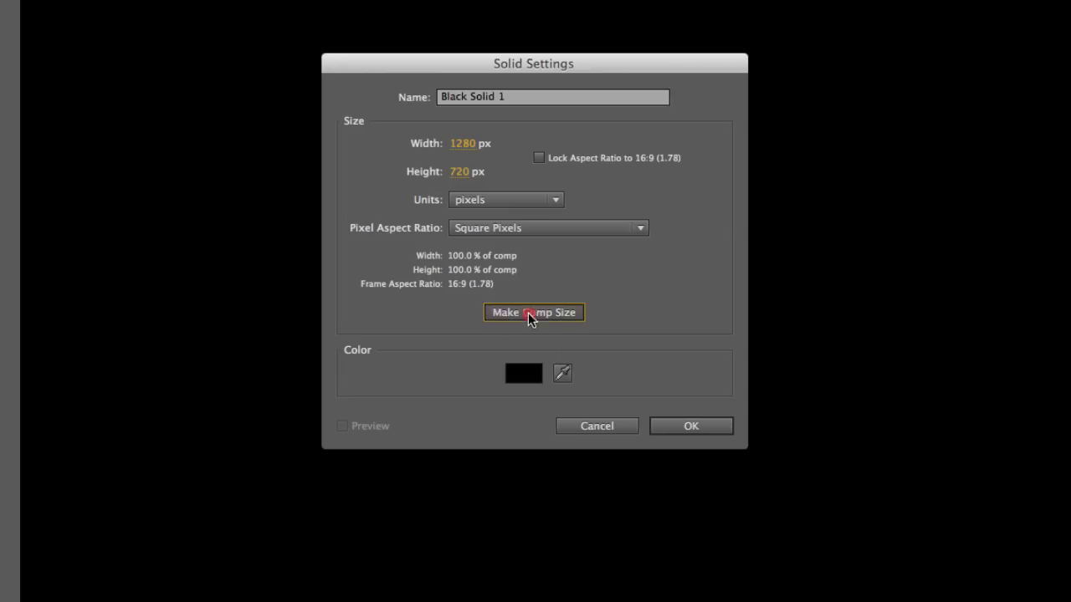
triple_click(516, 99)
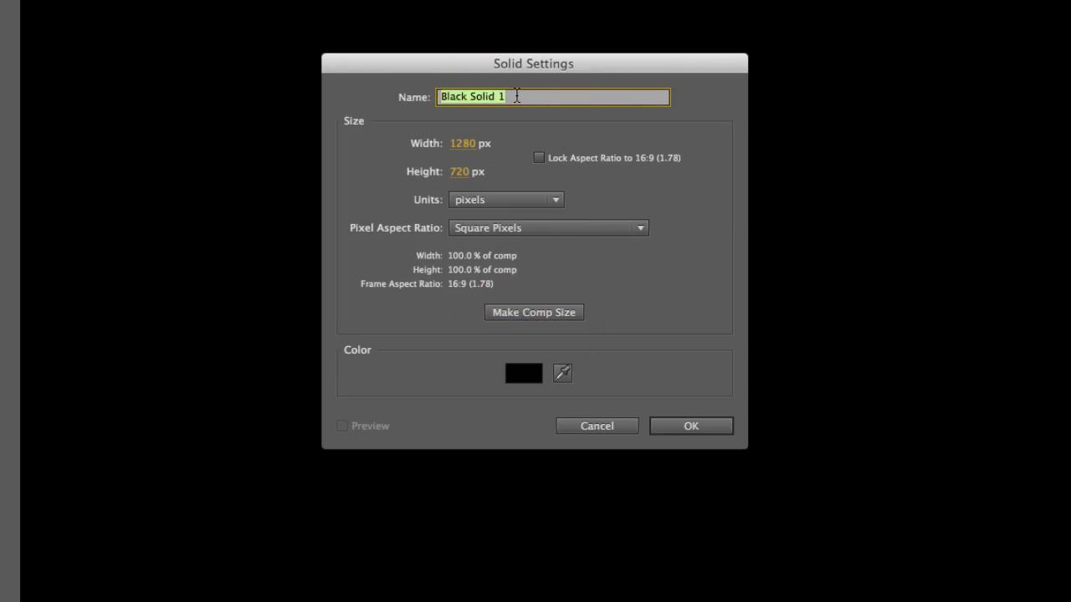
text(particles)
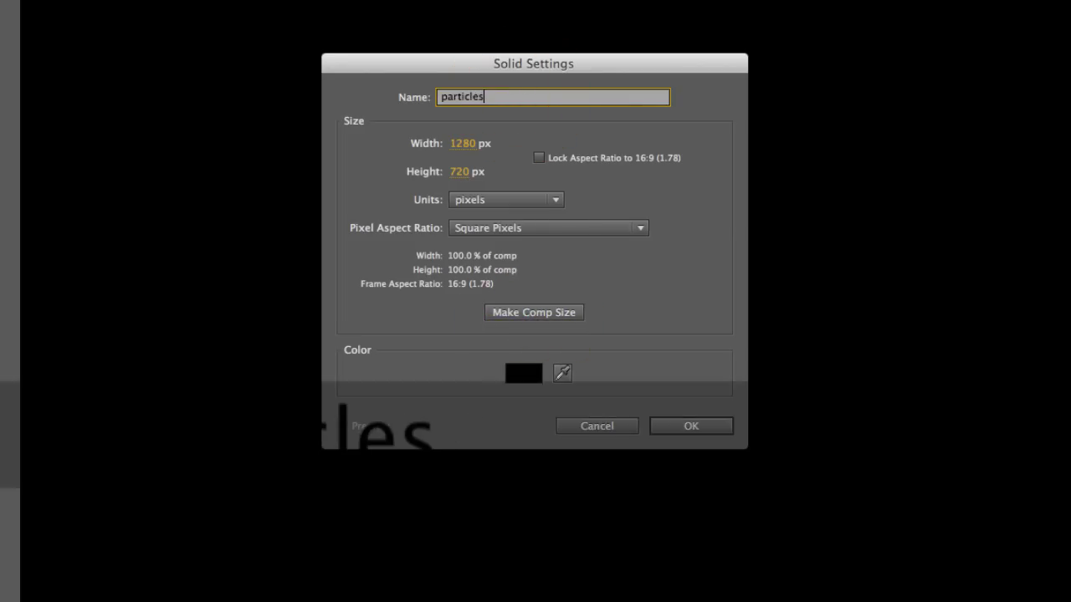
text( 1)
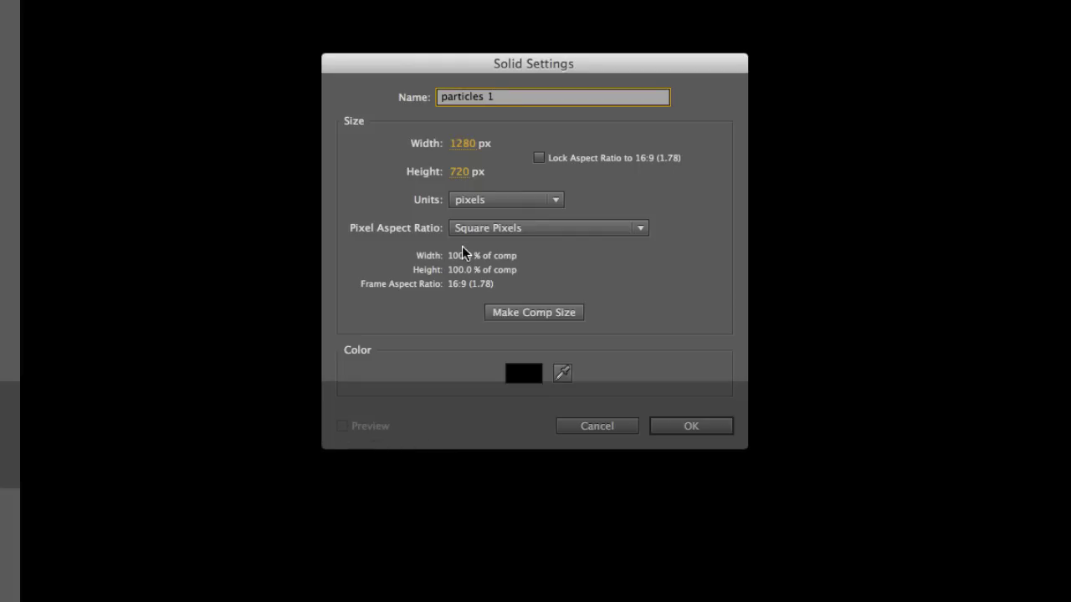
click(691, 427)
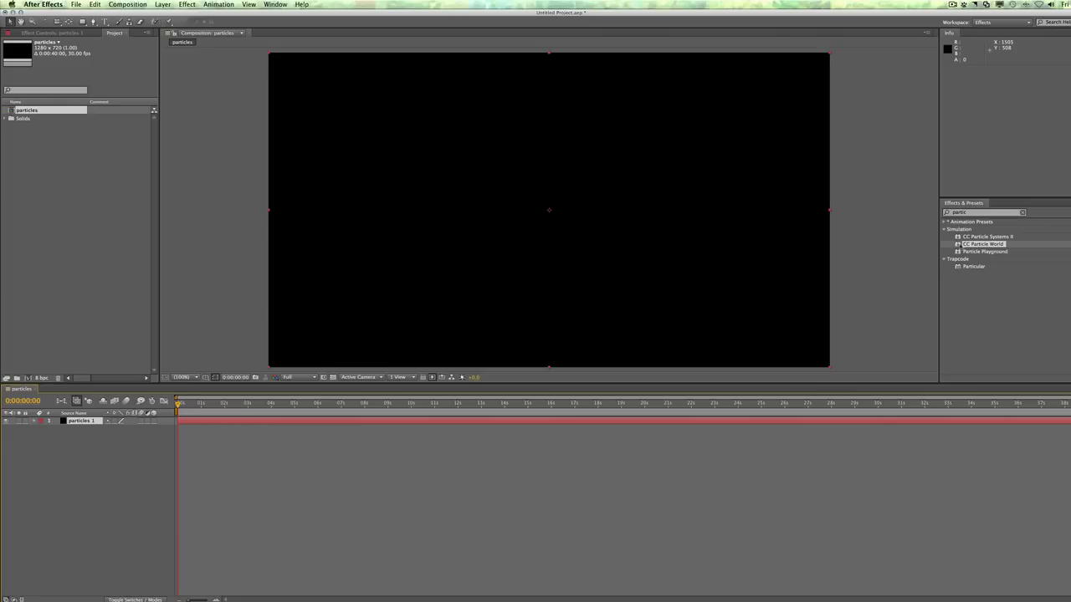
Step: Apply CC Particle World and disable Radius, Motion Path, Grid, Horizon and Axis Box guides
drag(960, 245, 564, 264)
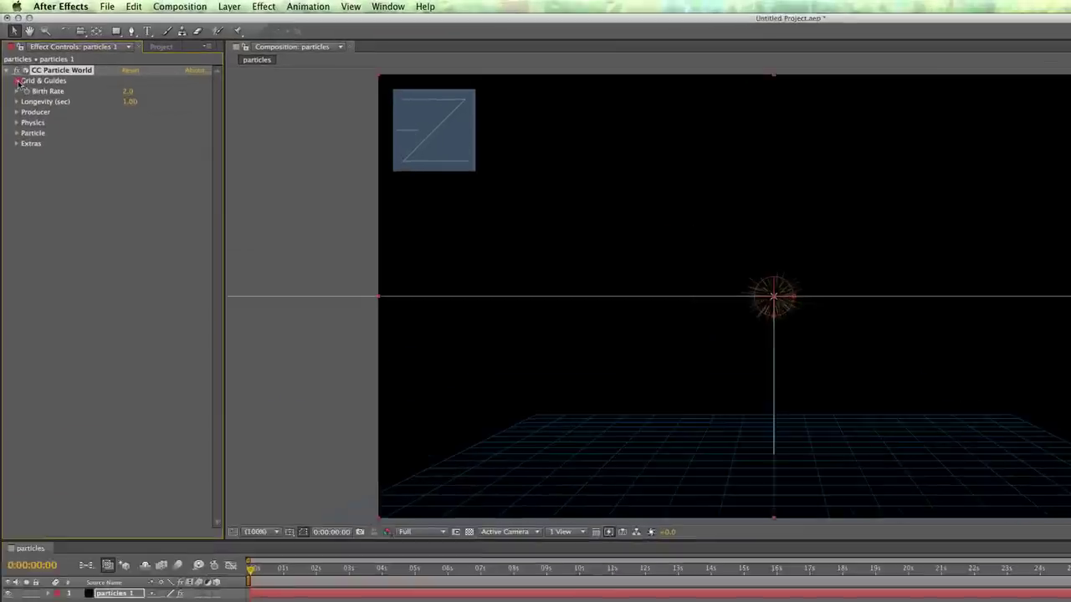
click(18, 81)
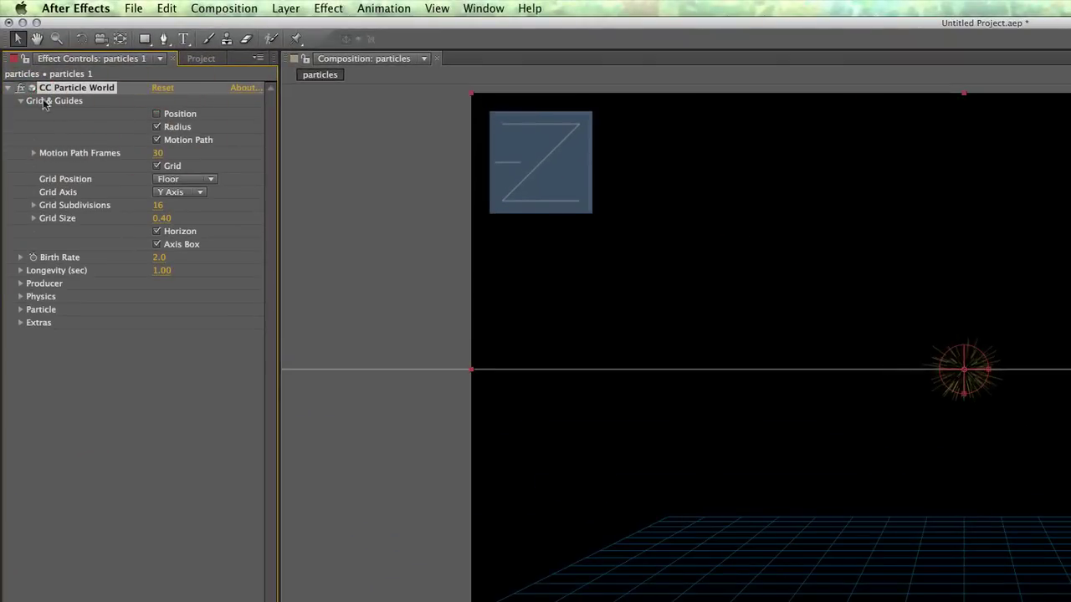
click(158, 127)
click(157, 140)
click(157, 166)
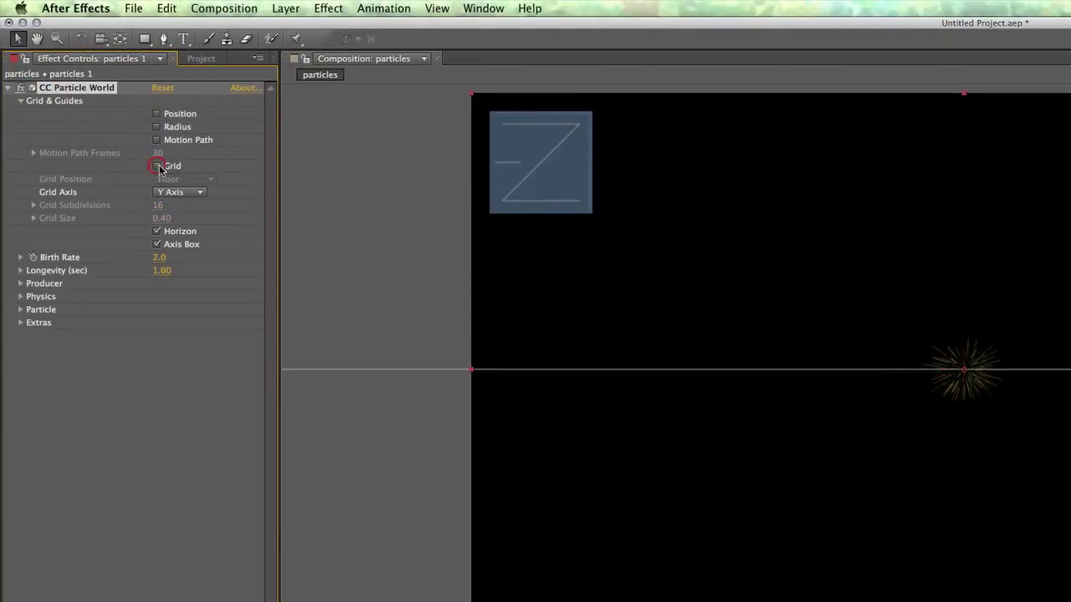
click(156, 230)
click(157, 245)
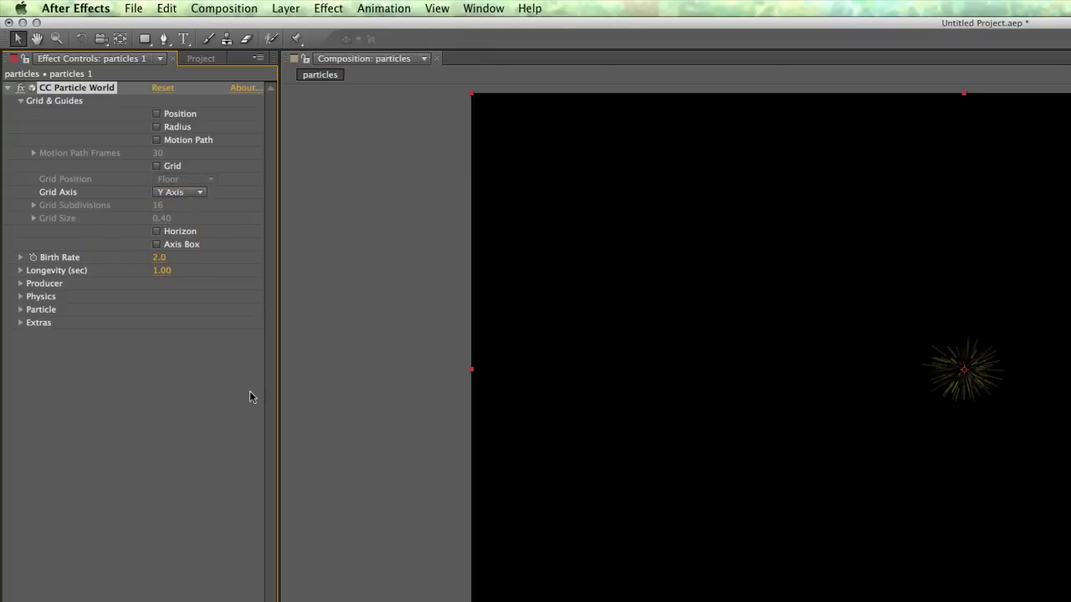
click(20, 100)
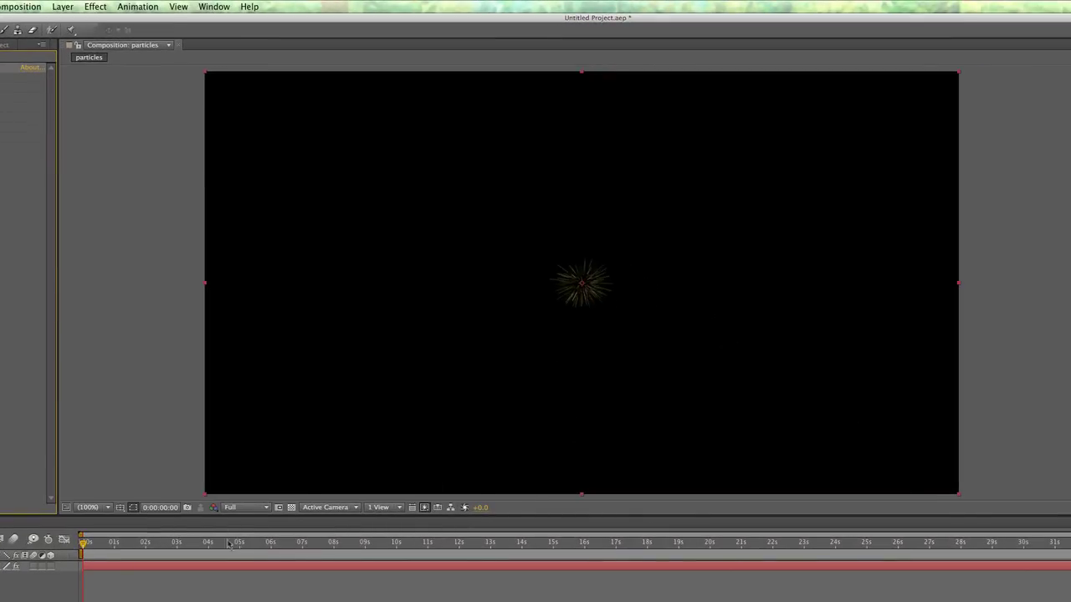
click(241, 542)
drag(241, 542, 456, 556)
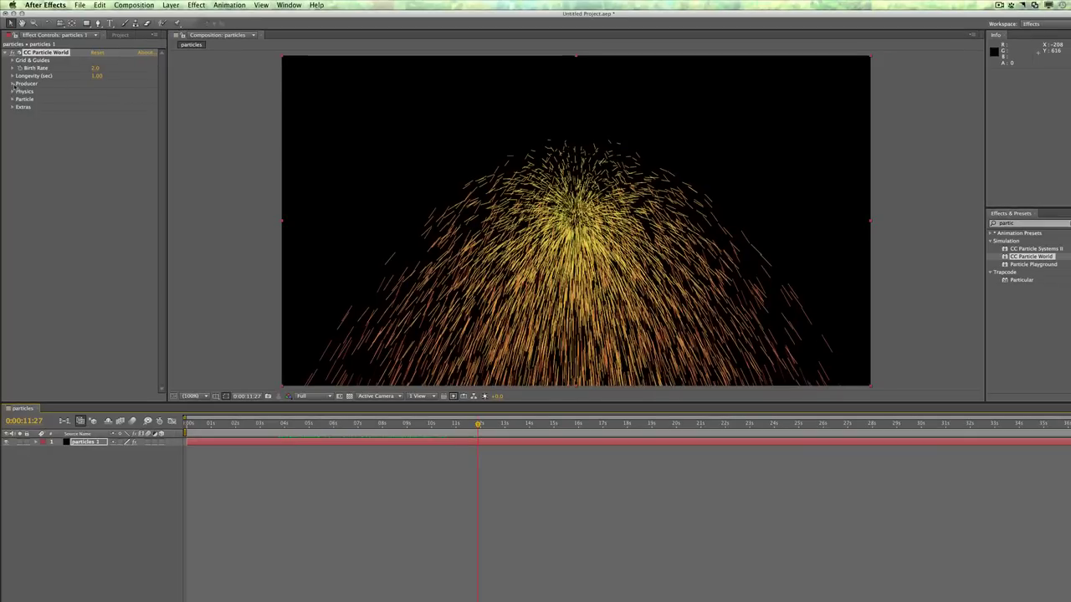
Step: Set Physics Animation to Fire and Particle Type to Faded Sphere in CC Particle World
click(13, 84)
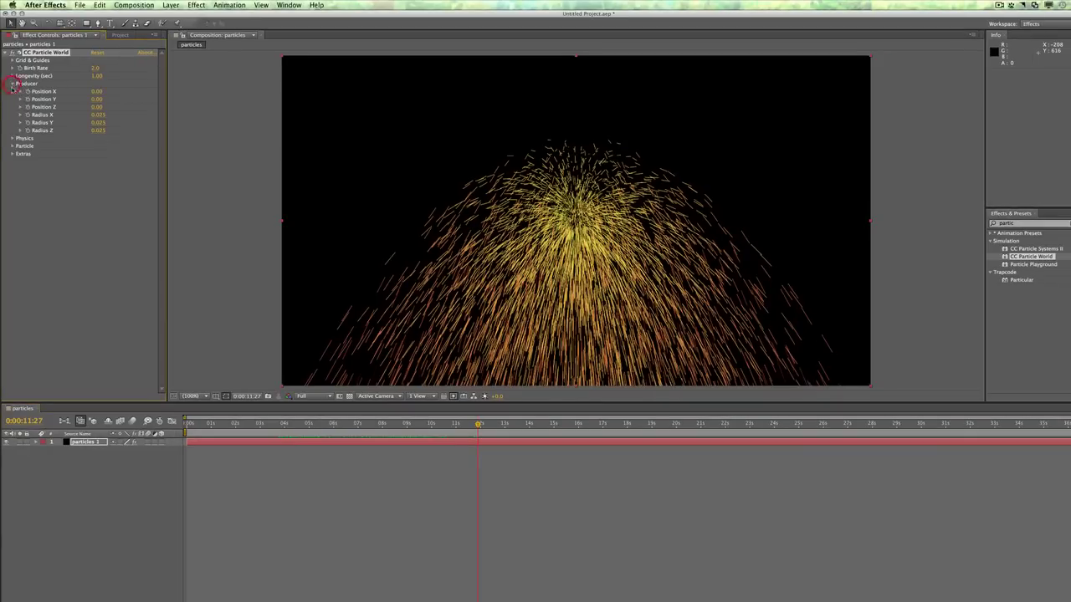
click(14, 139)
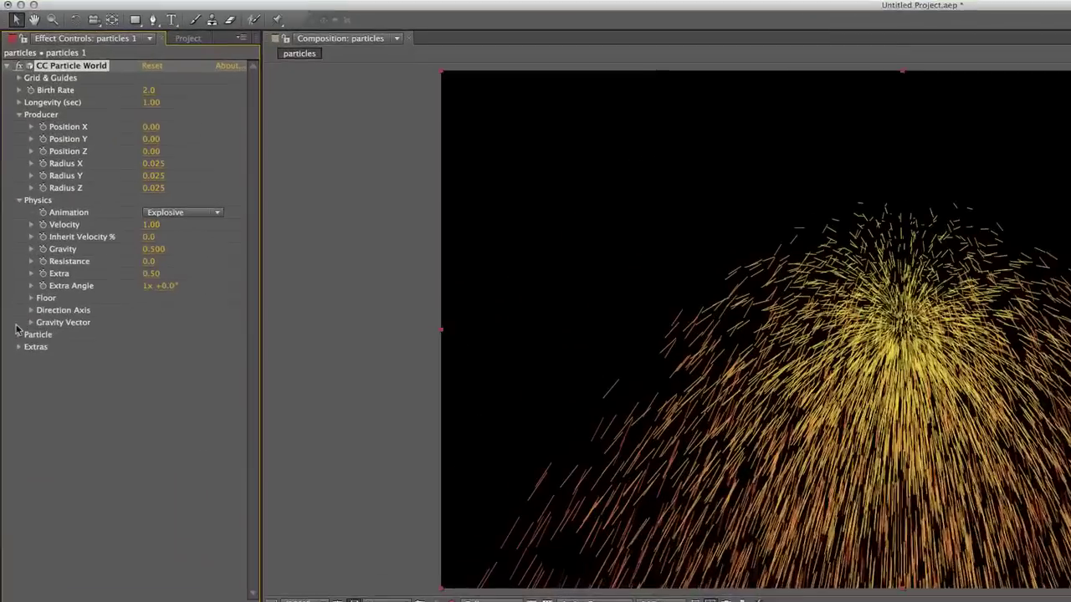
click(12, 224)
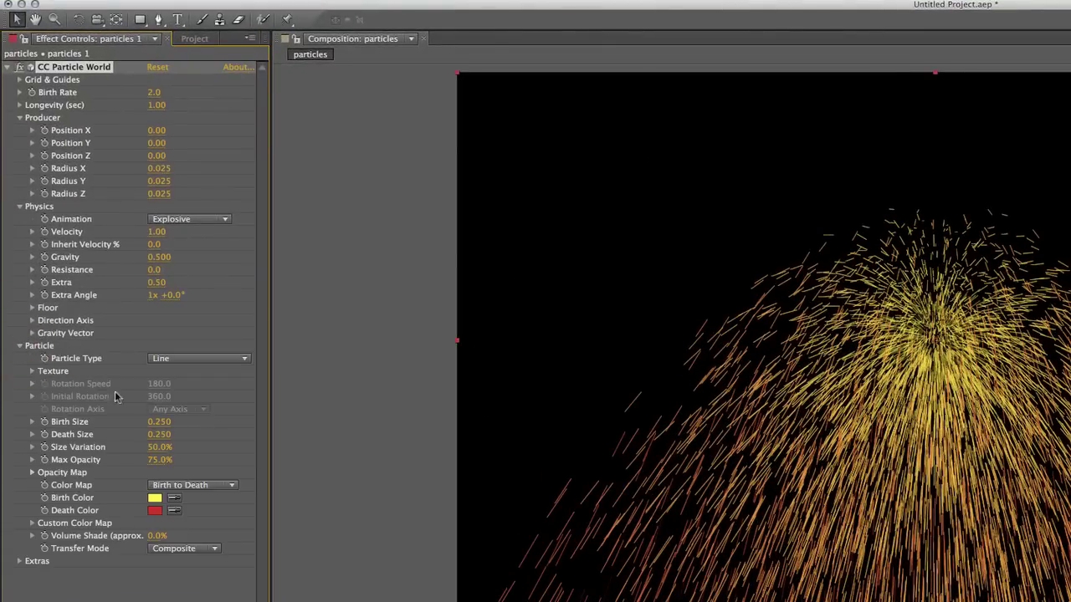
click(189, 223)
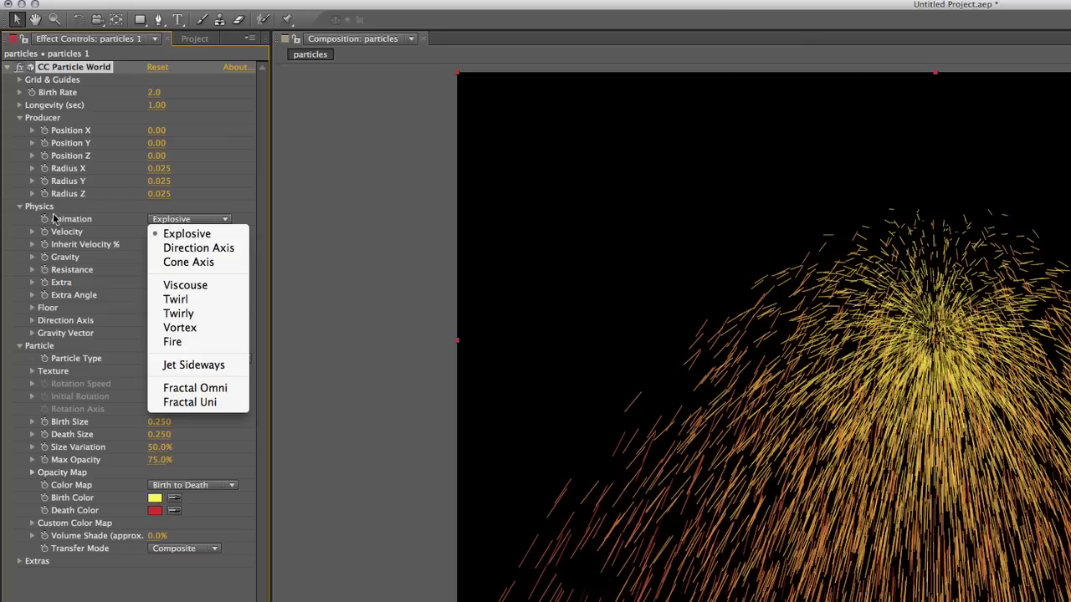
click(183, 345)
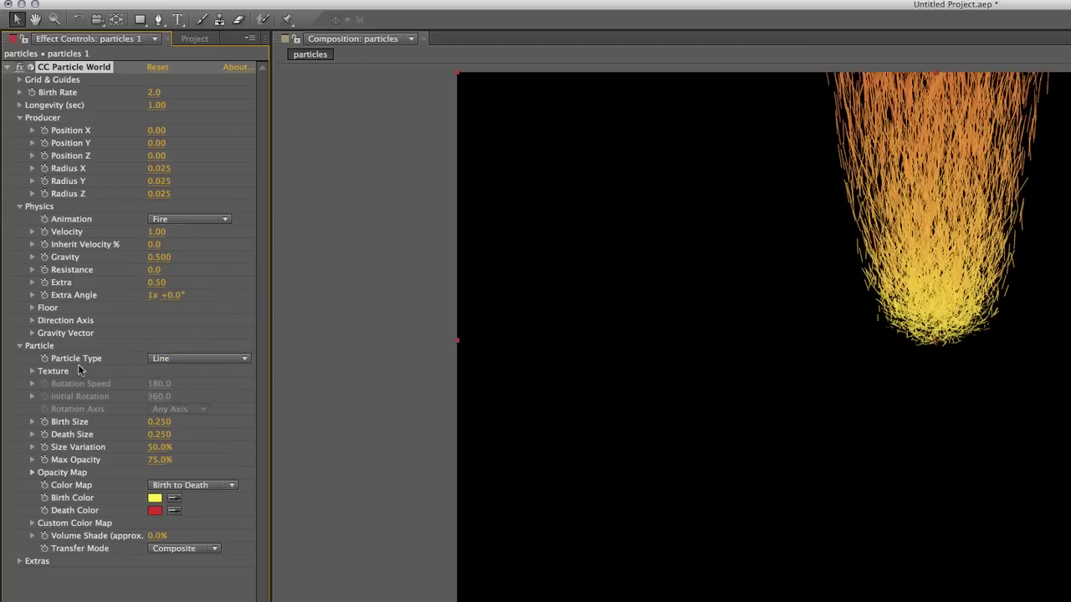
click(200, 361)
click(195, 422)
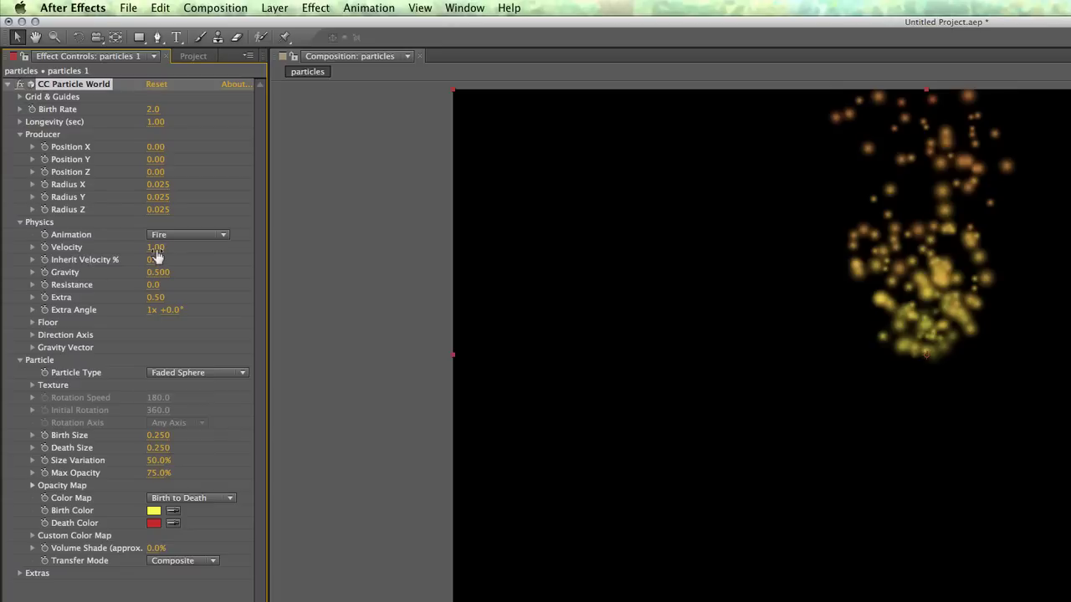
Step: Lower Velocity to 0.34, Gravity to 0.140 and Extra to 0.10
drag(159, 249, 107, 246)
drag(161, 273, 153, 305)
text(.10)
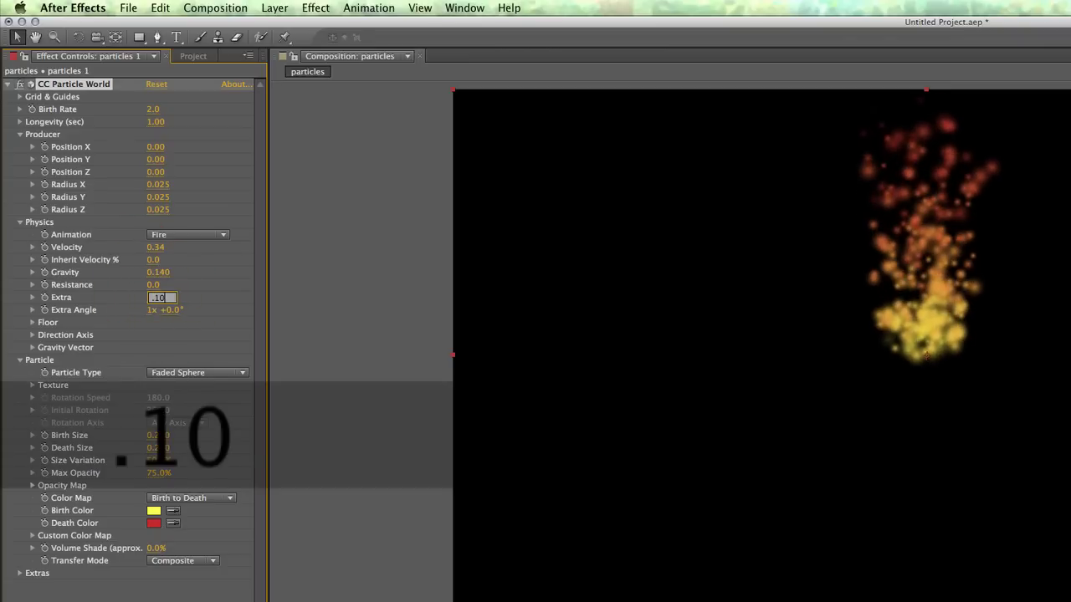
key(Return)
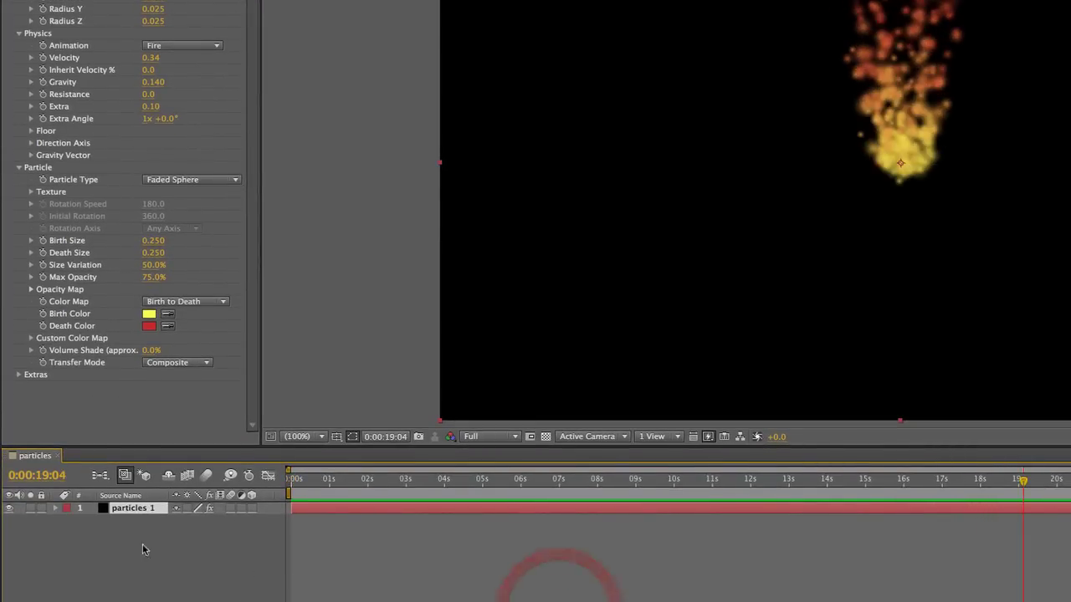
Step: Enter 16: in the current-time display to move the playhead to 0:00:16:00
click(37, 475)
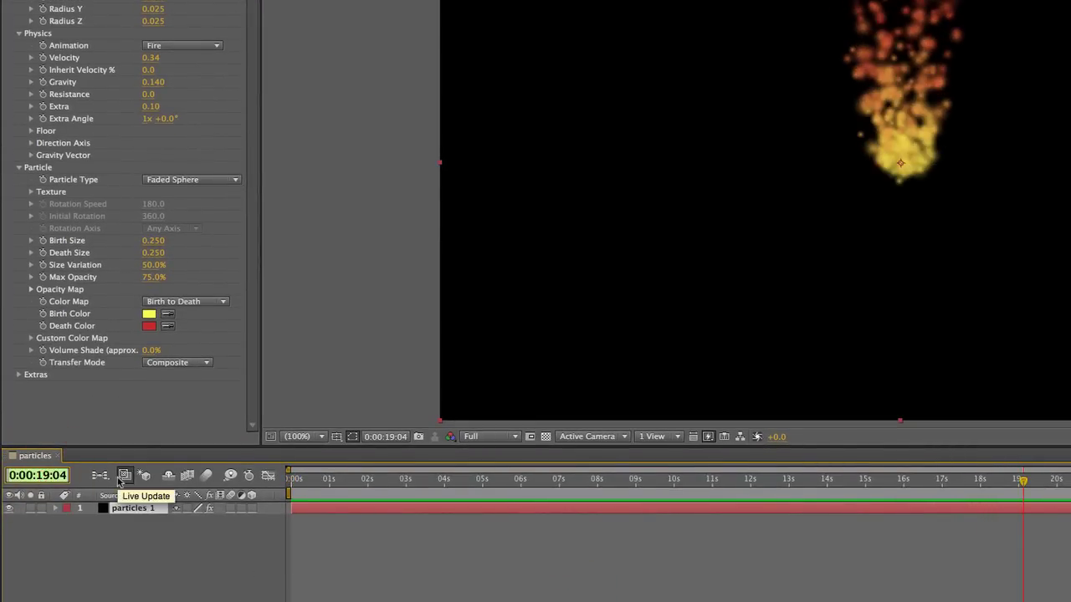
text(16:)
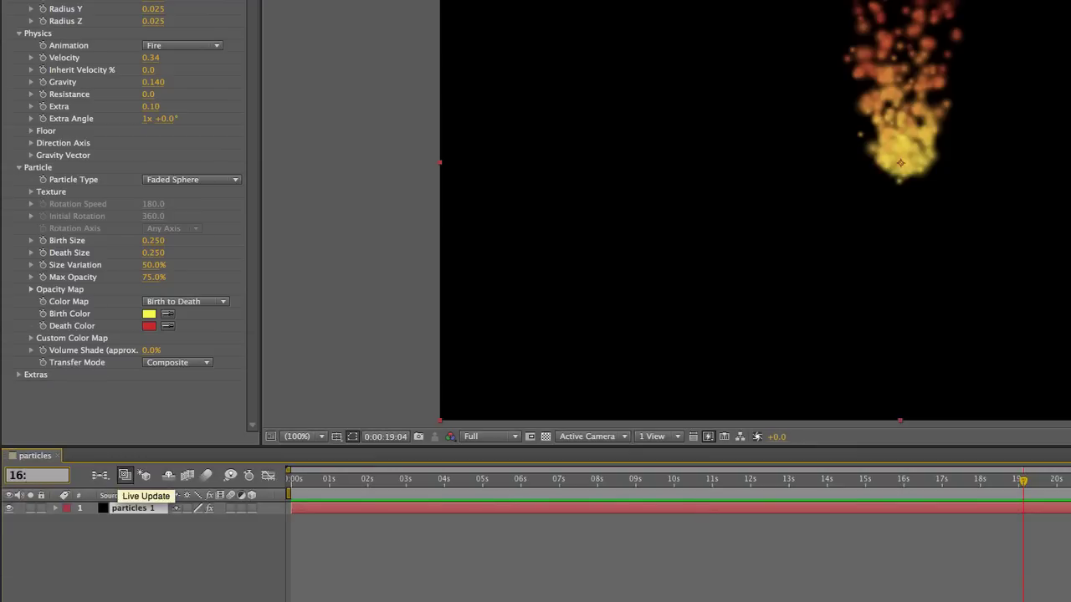
click(174, 562)
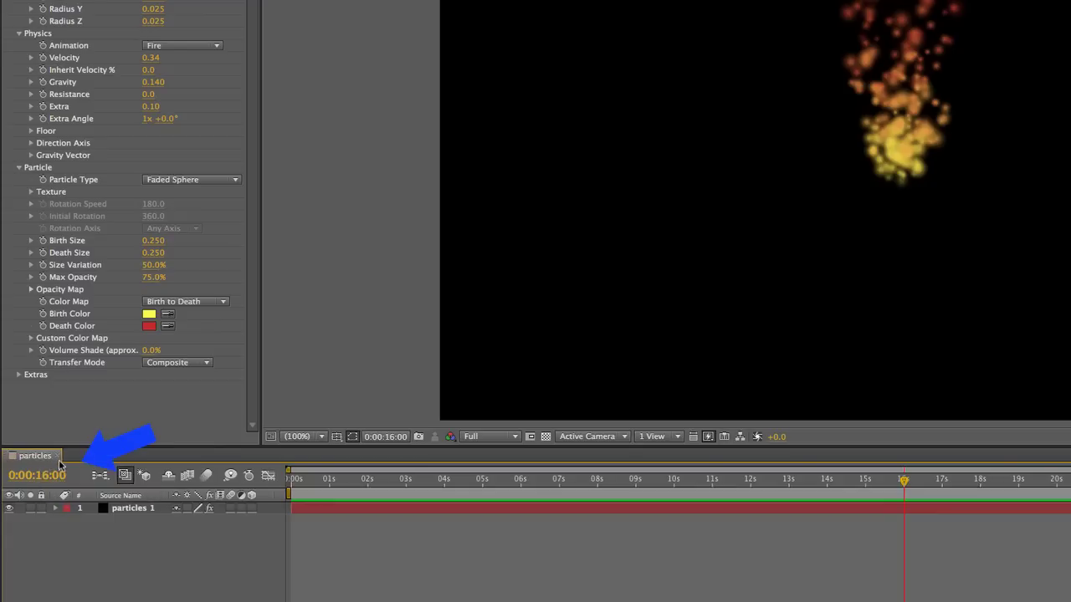
click(37, 475)
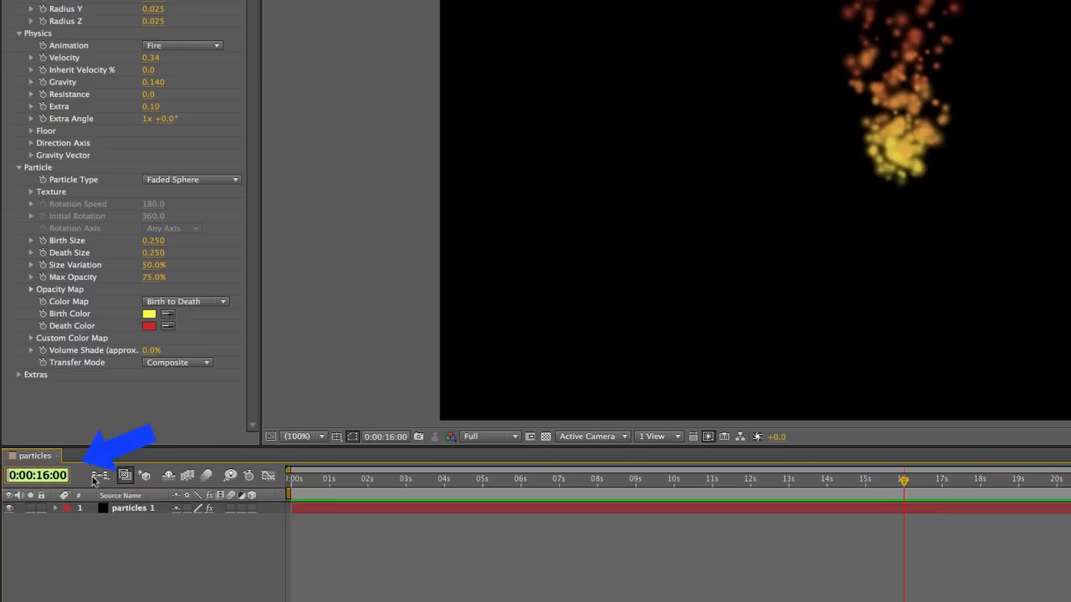
text(16:)
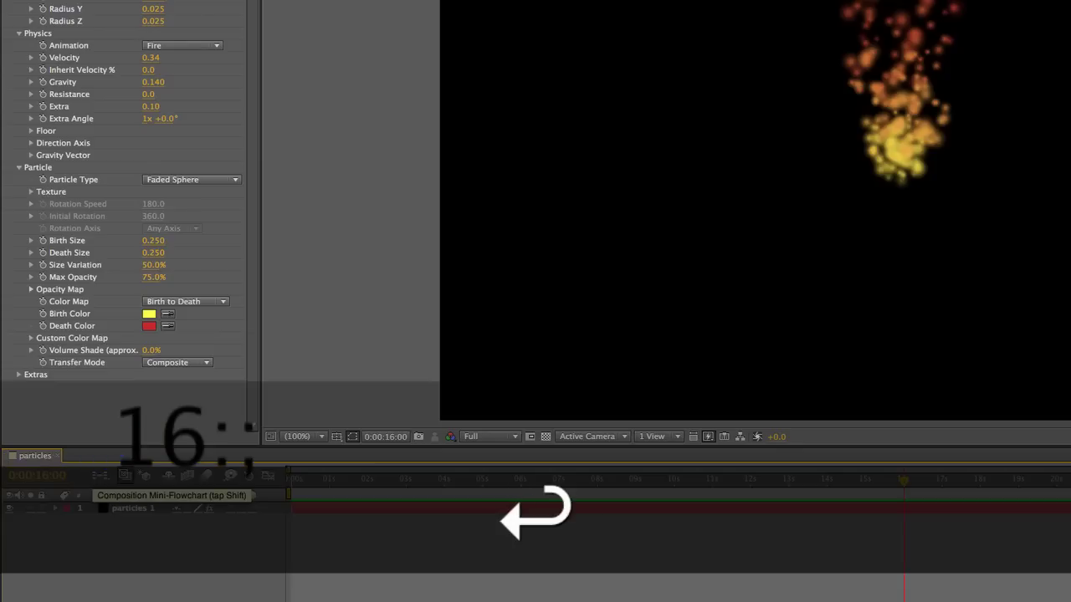
key(Return)
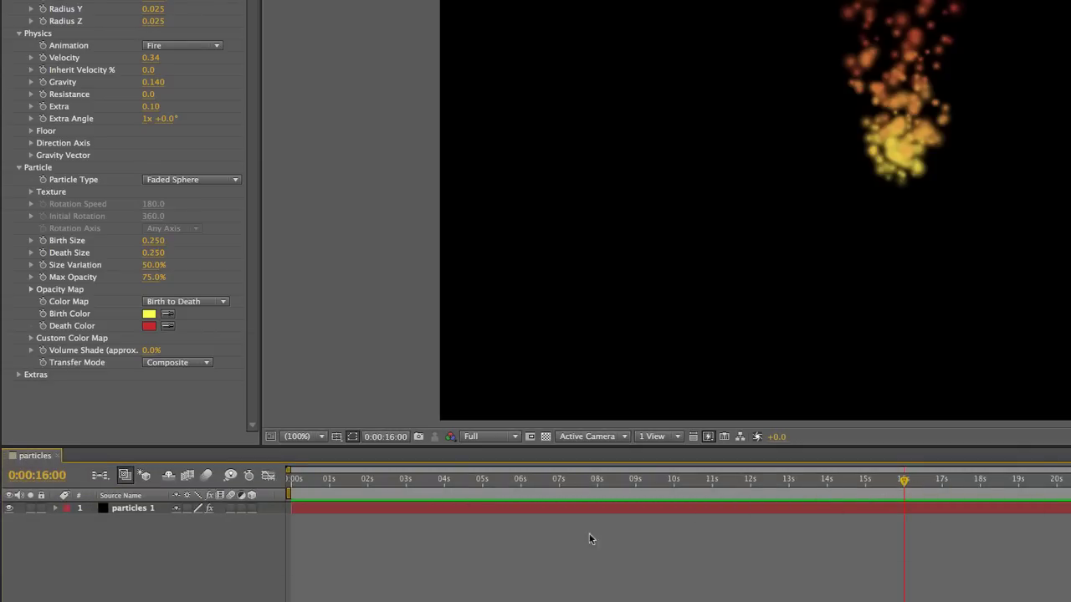
Step: Duplicate the particles 1 layer with Cmd+D and rename the copy 'particles 2'
click(124, 510)
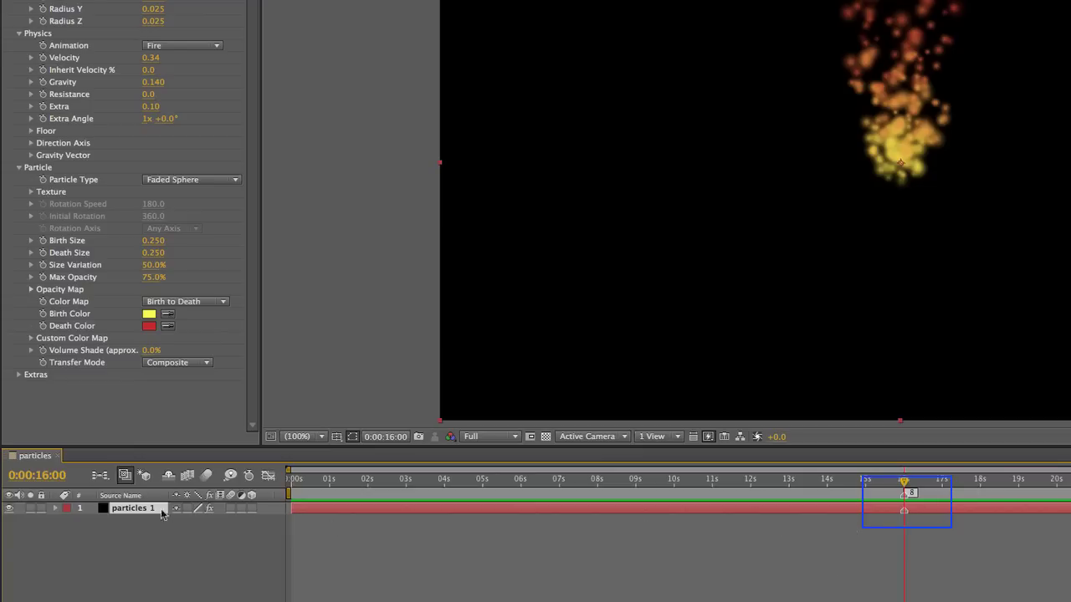
click(111, 510)
key(super+d)
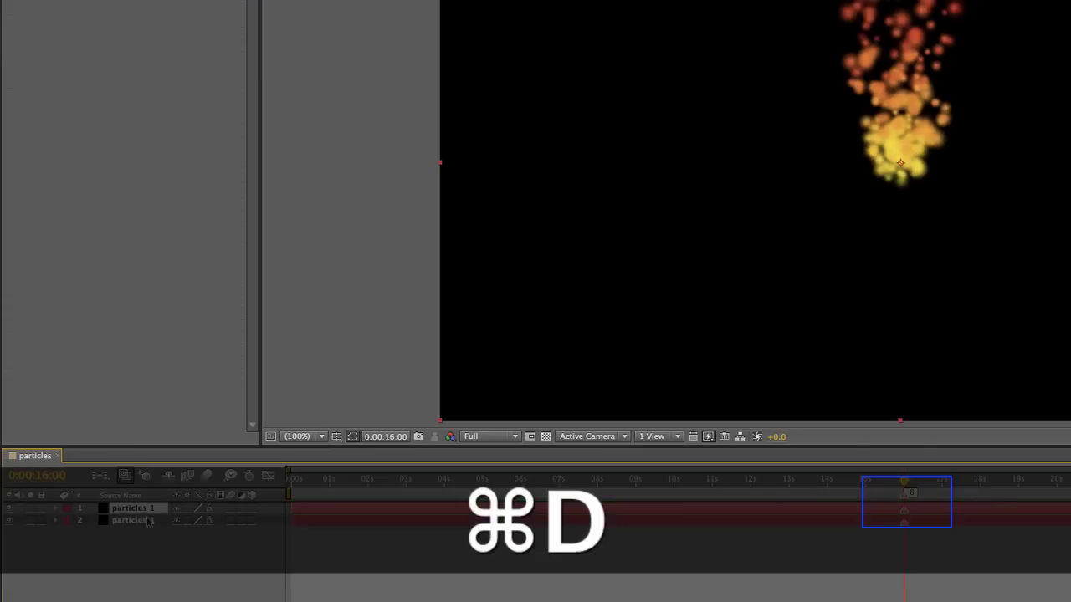
click(143, 521)
key(Return)
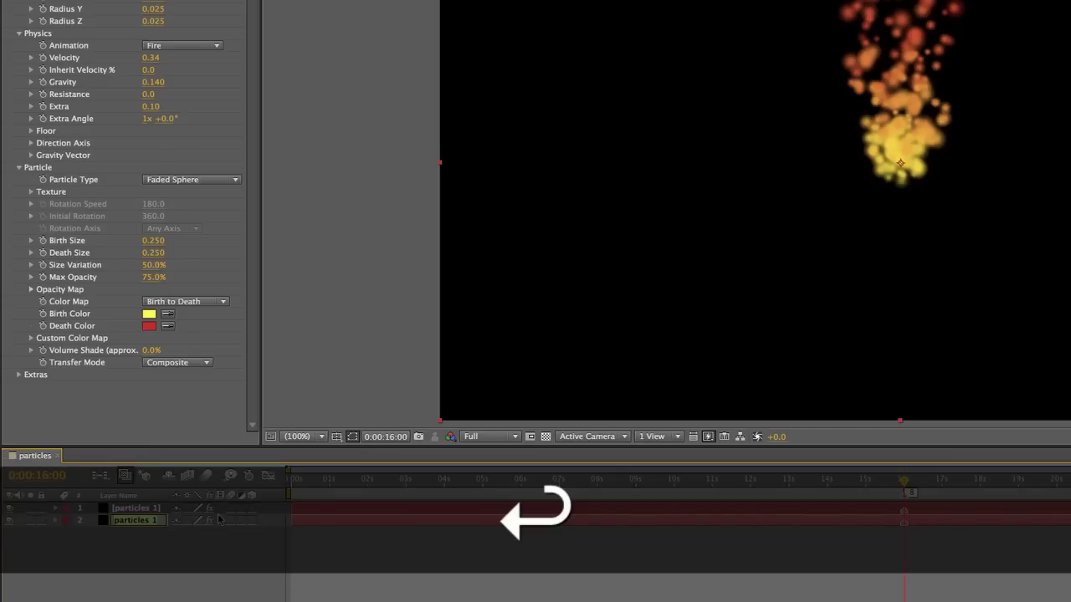
key(Right)
text(2)
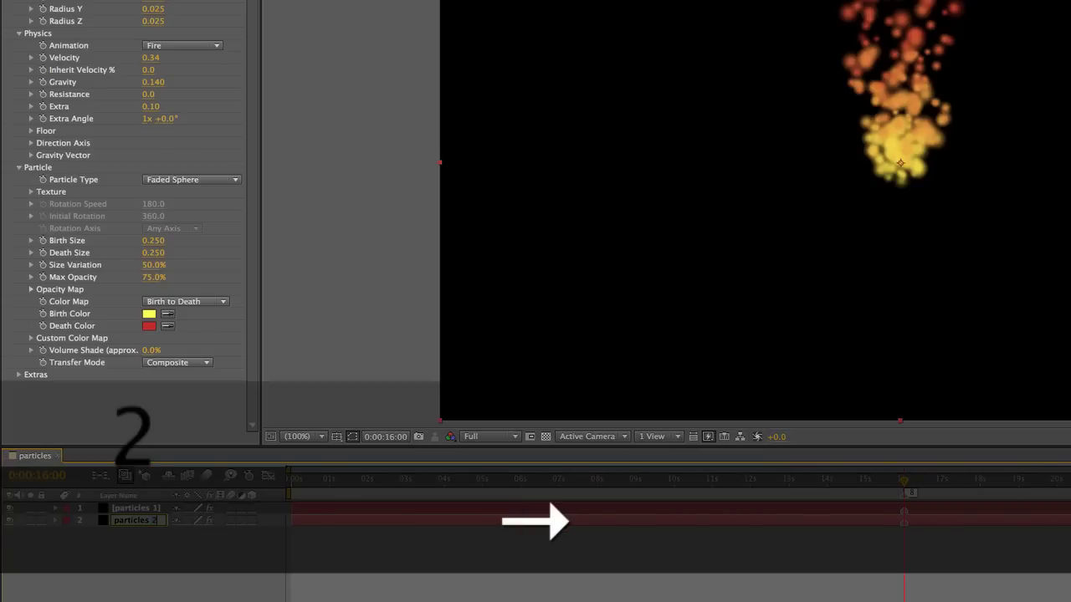
click(139, 581)
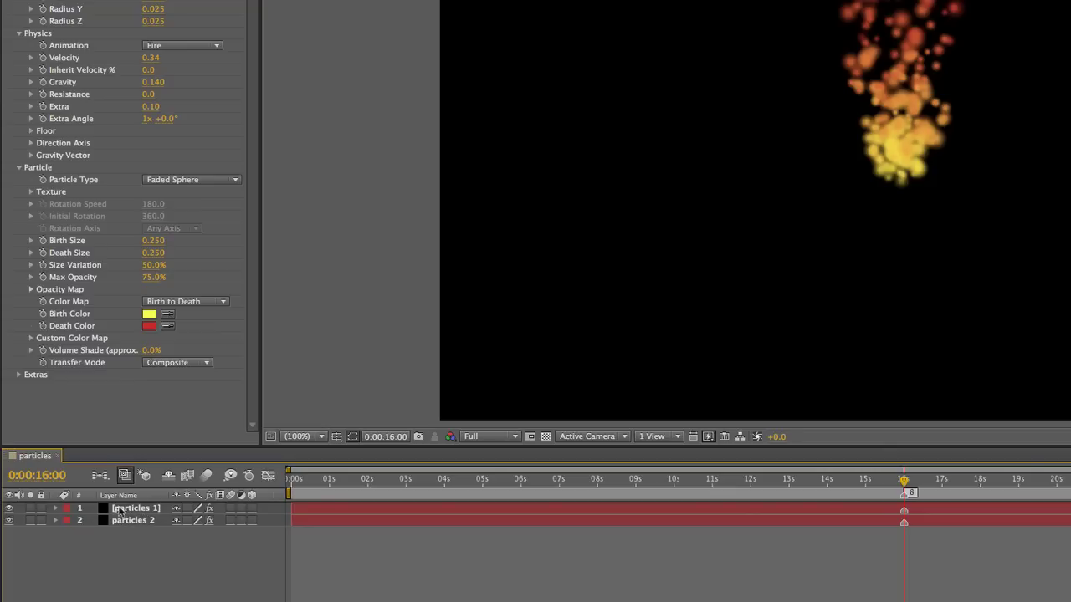
Step: Slide particles 1 to start at 0:00:24:00, fine-tuning its in-point frame by frame
click(117, 510)
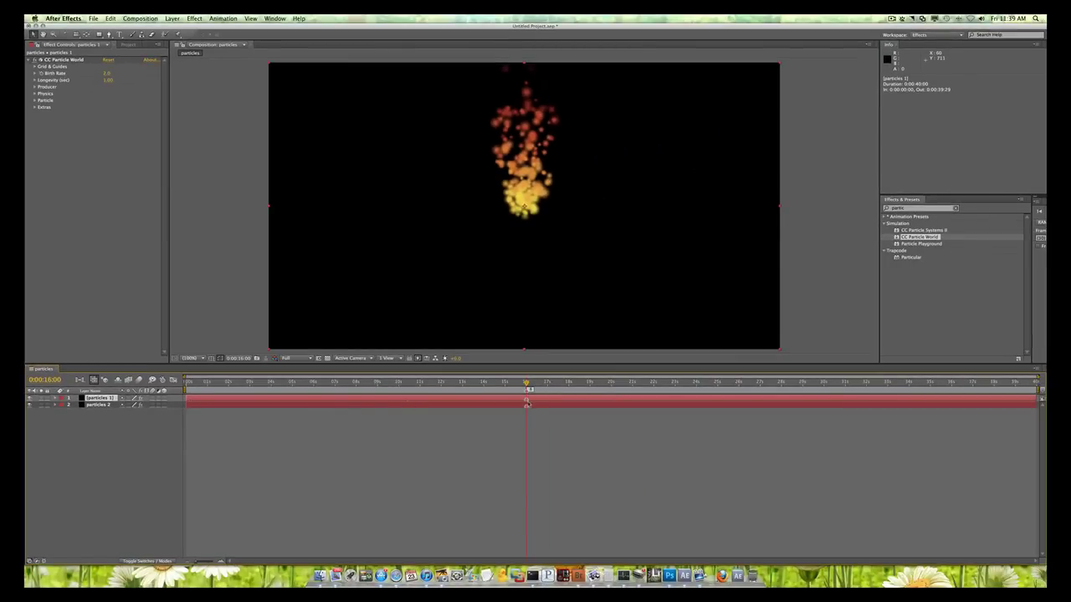
drag(375, 402, 870, 403)
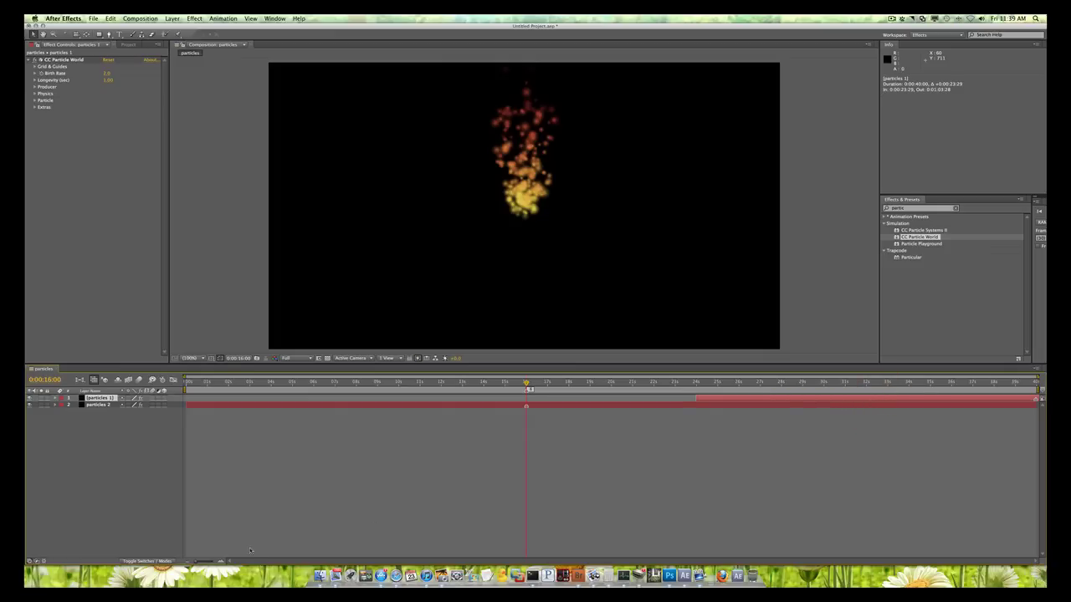
drag(194, 565, 214, 559)
drag(552, 560, 1000, 562)
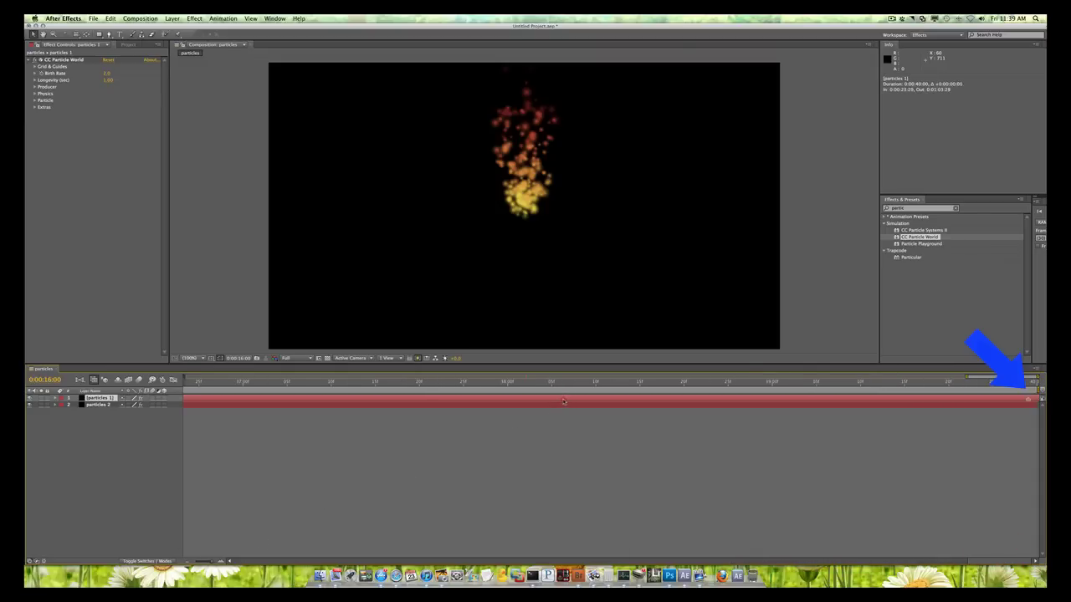
drag(562, 401, 567, 401)
drag(224, 562, 192, 567)
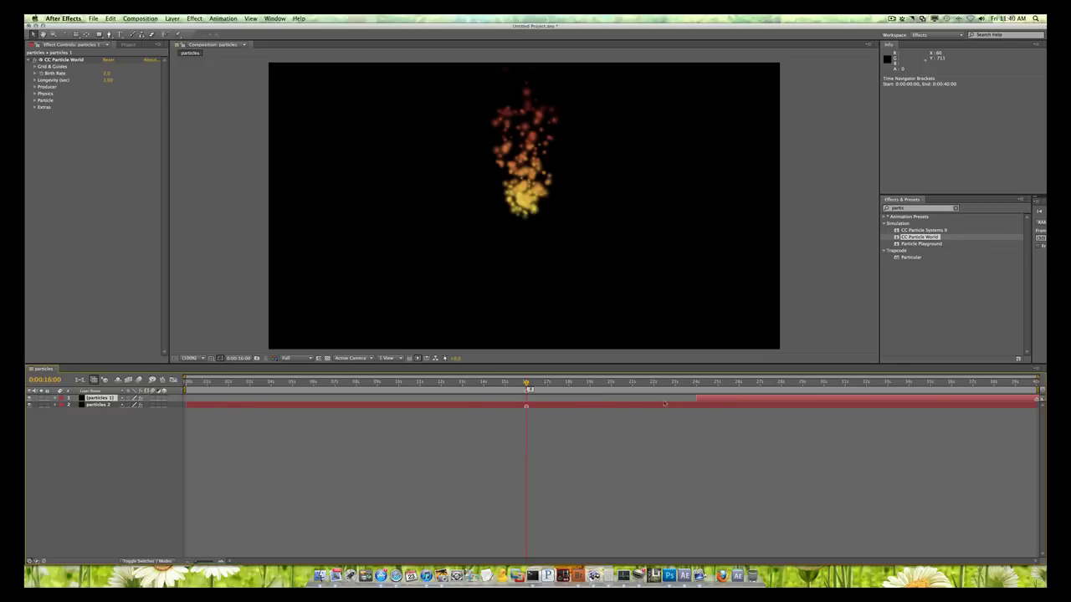
Step: Go to particles 1's in-point and select particles 2 to show its CC Particle World settings
key(i)
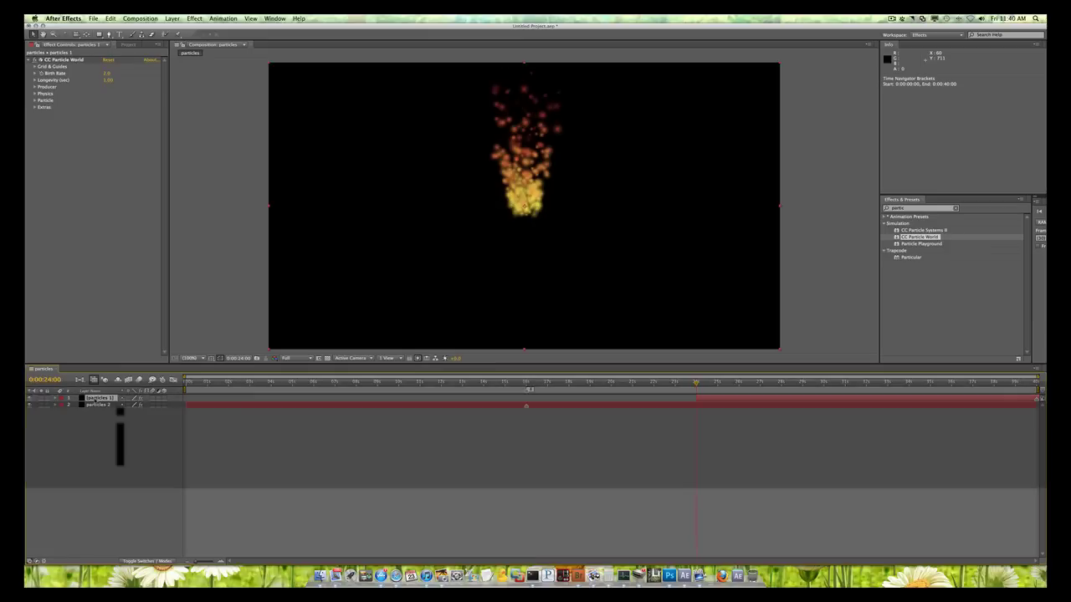
click(641, 414)
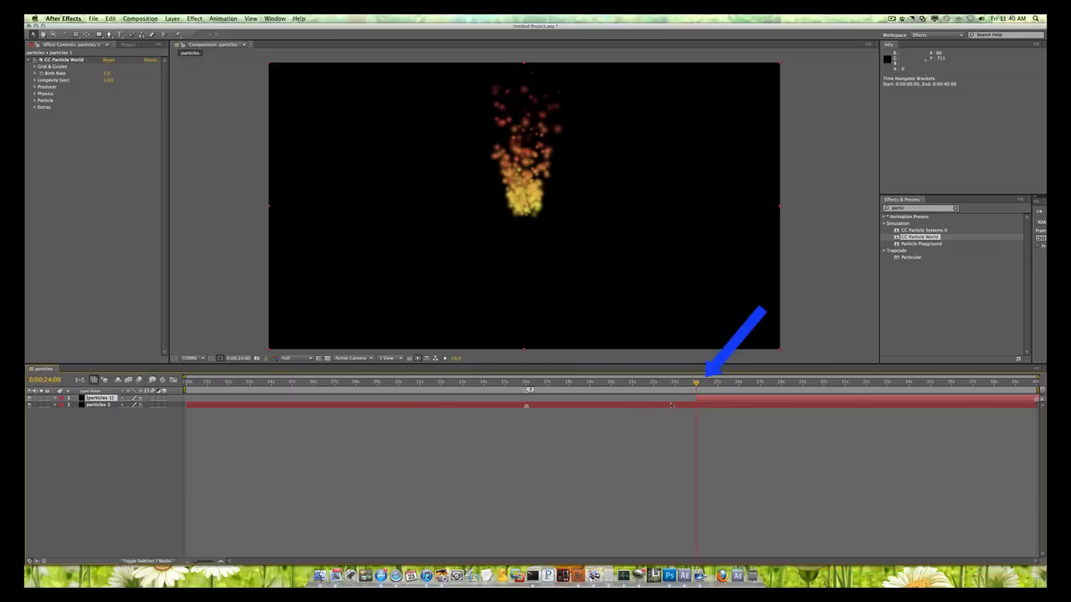
click(88, 405)
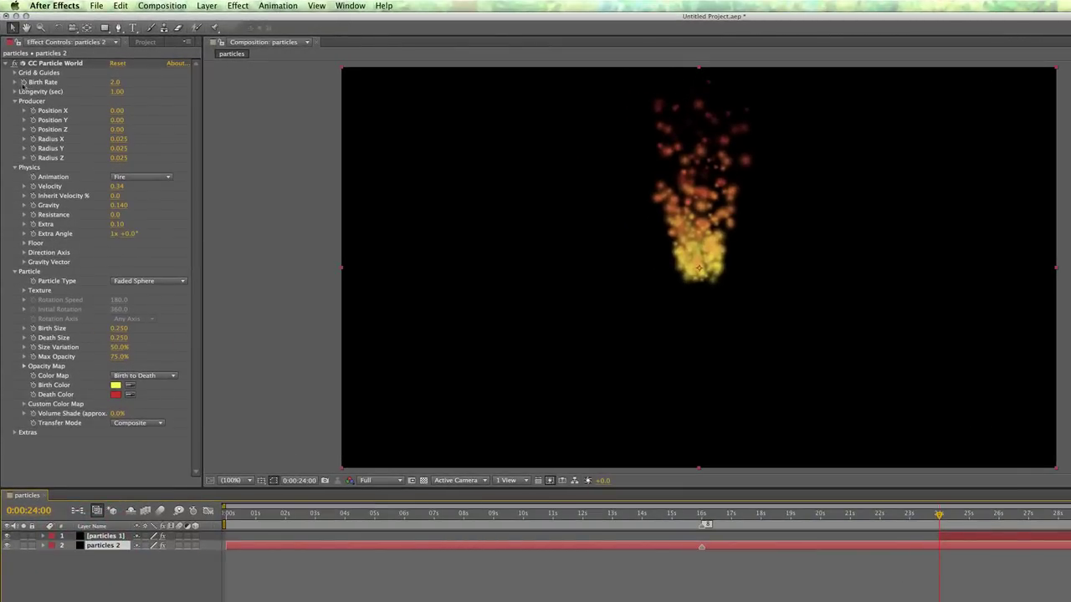
click(24, 83)
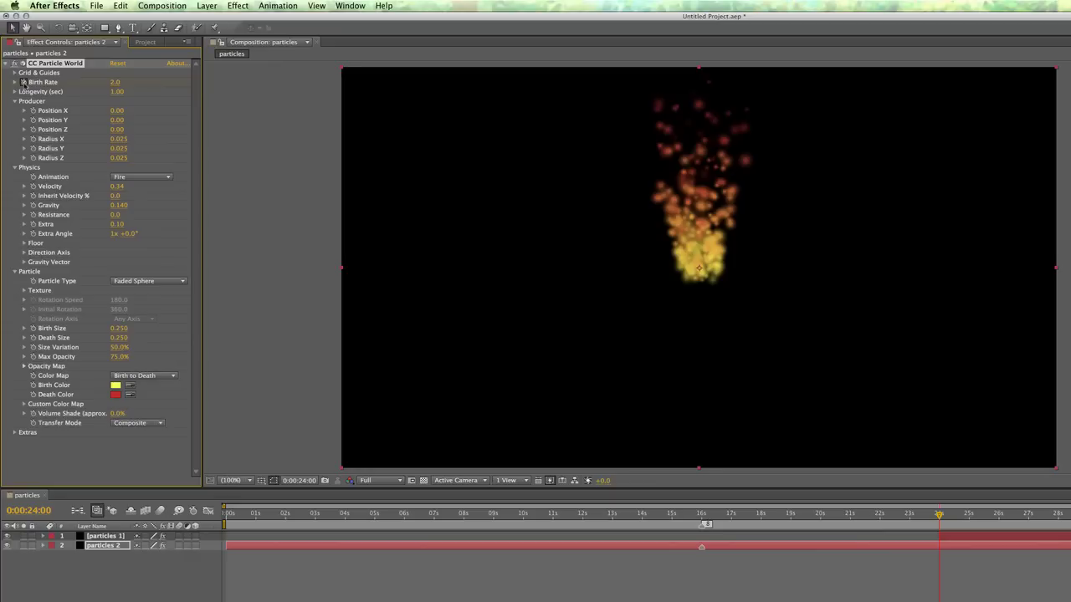
Step: Step forward to 0:00:24:01 and set particles 2's Birth Rate to 0.0
key(super)
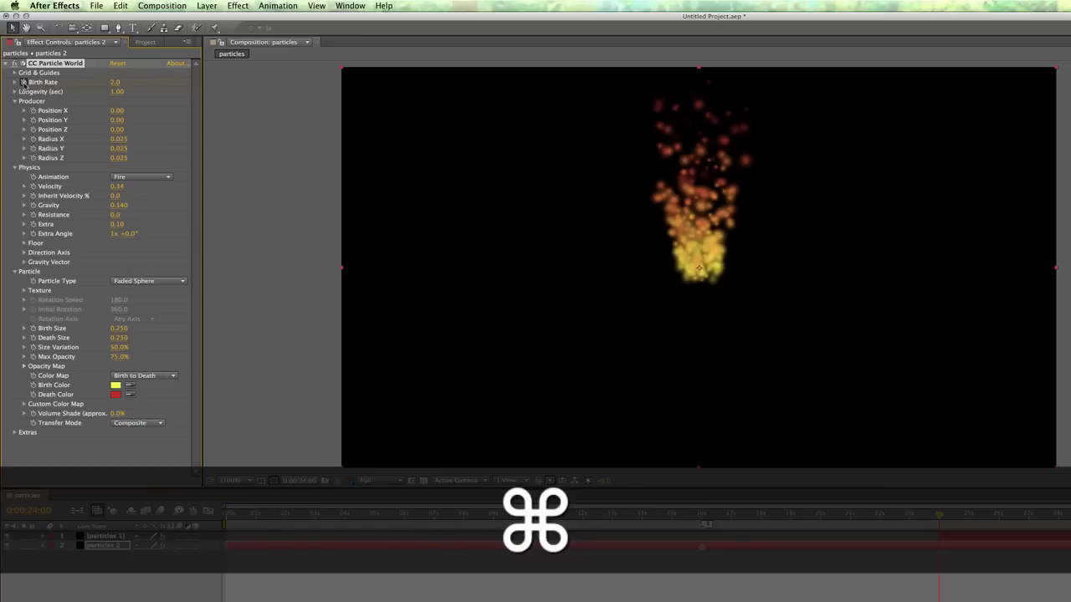
key(super+Right)
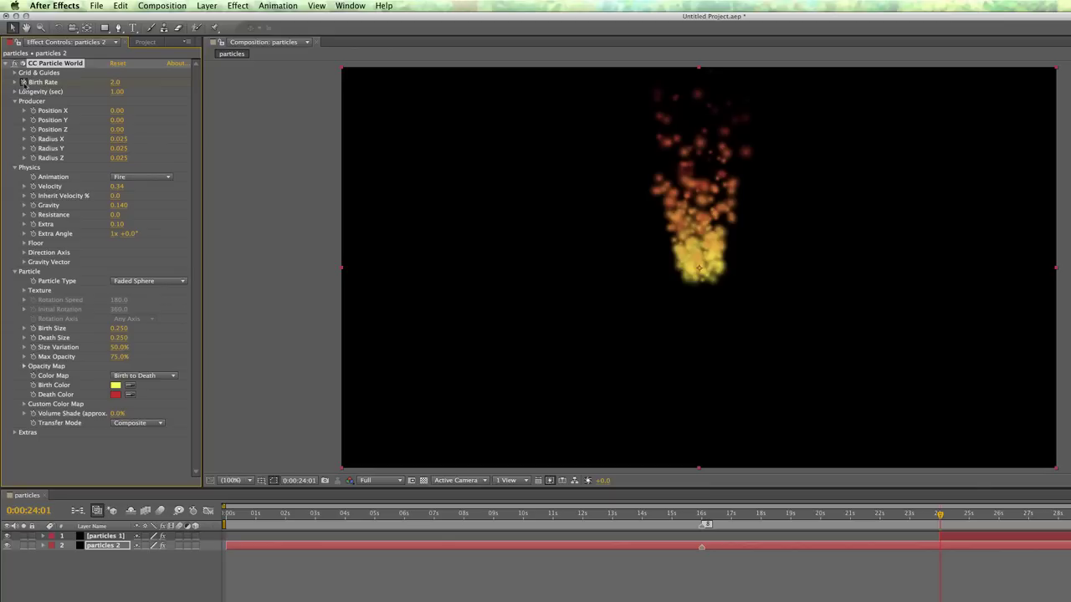
click(117, 83)
text(0)
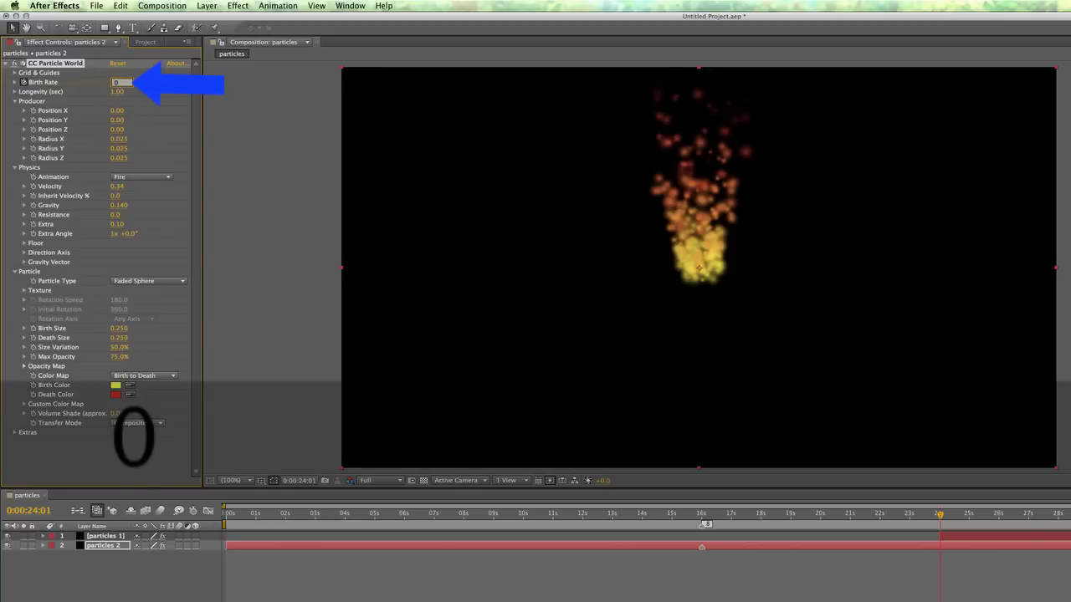
key(Return)
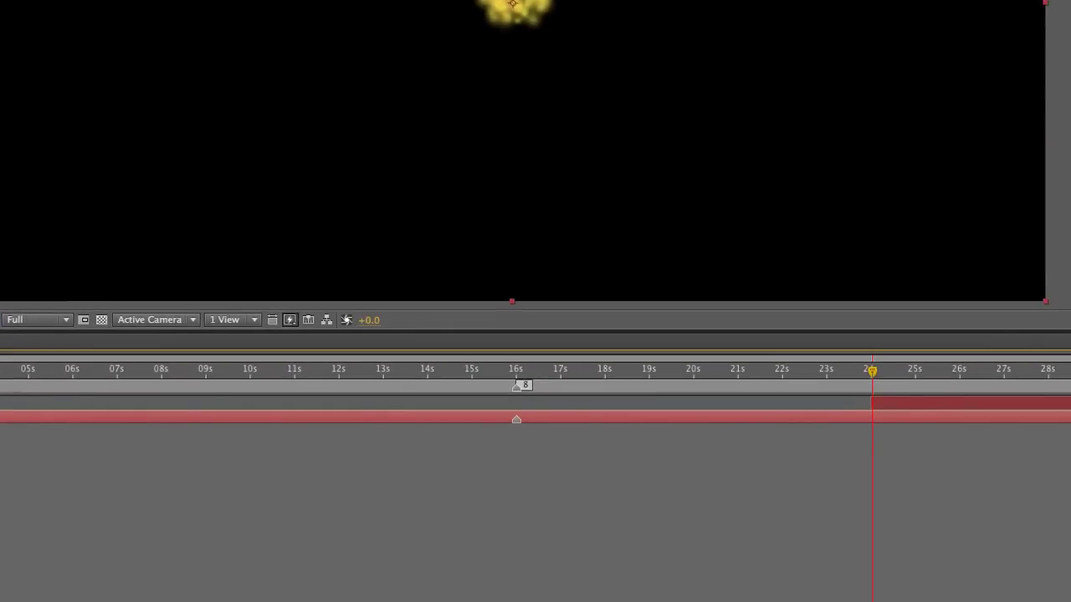
Step: Move the work area start to exactly 0:00:16:00, aligning it at frame-level zoom
drag(226, 523, 563, 541)
drag(309, 411, 510, 412)
key(equal)
key(equal)
key(equal)
key(equal)
key(equal)
key(equal)
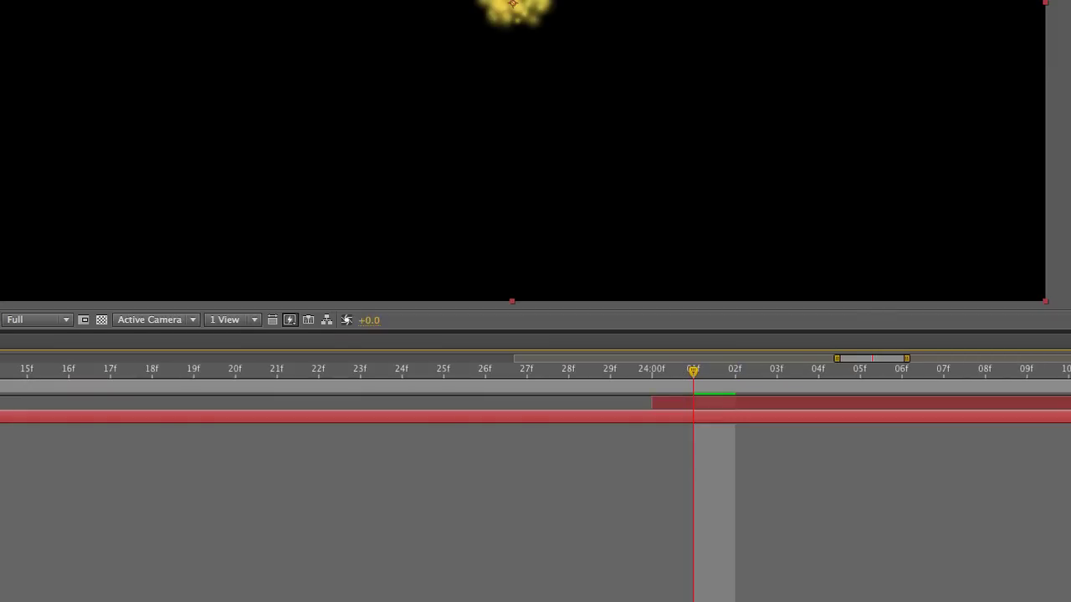
scroll(535, 468, left, 10)
scroll(535, 468, left, 3)
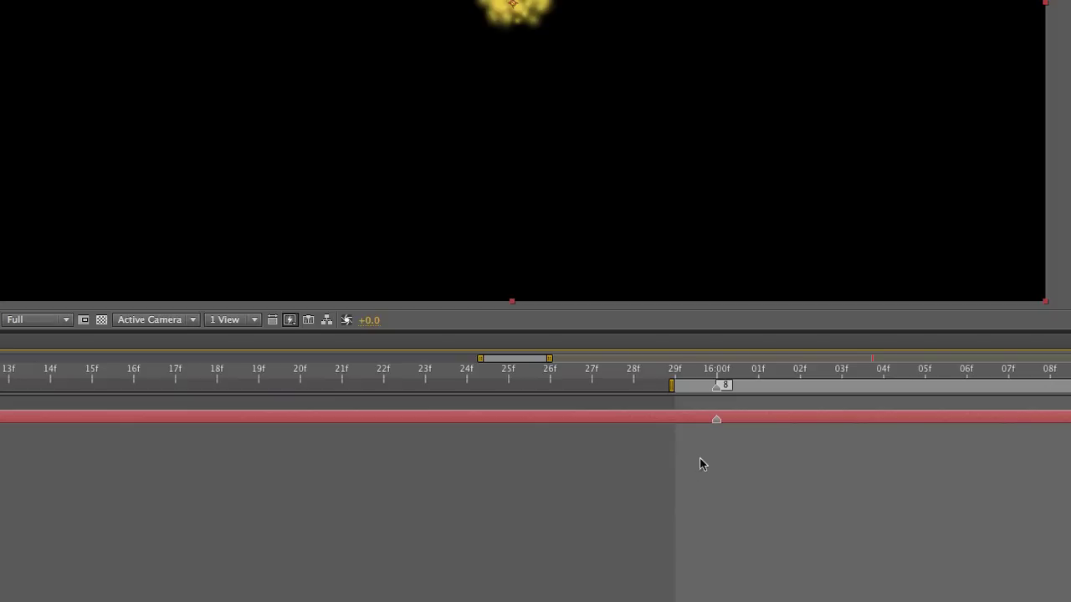
drag(672, 389, 716, 389)
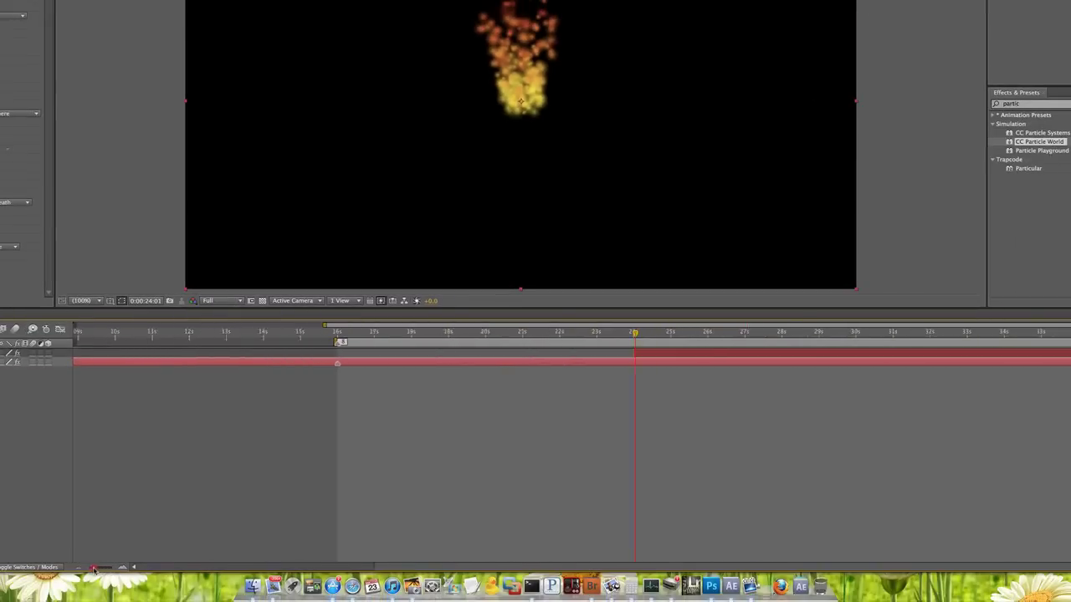
drag(117, 567, 86, 568)
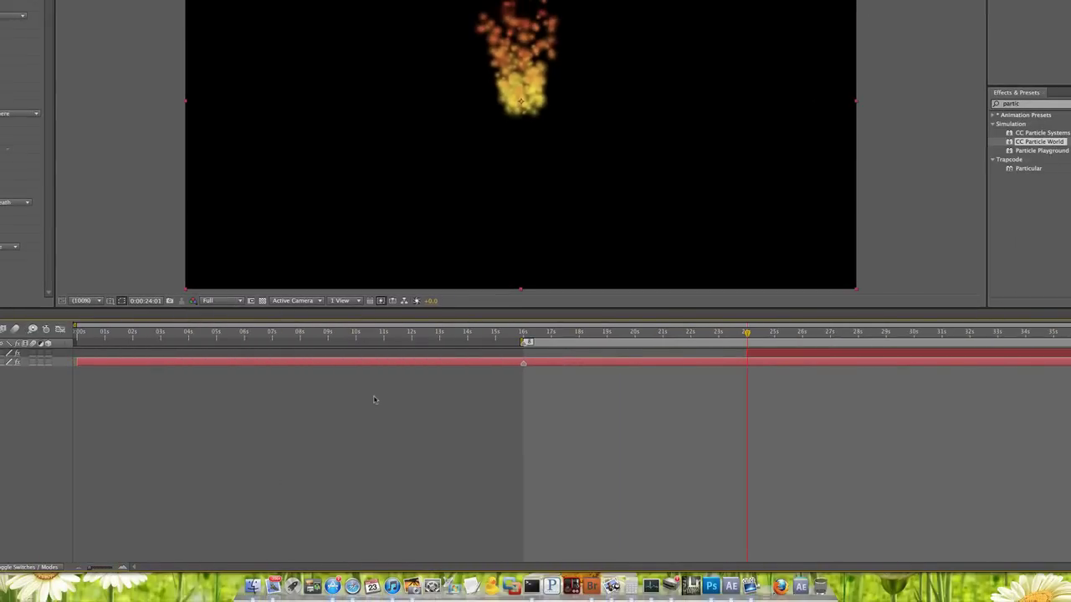
Step: Trim the particles comp to its work area and RAM-preview the flowing flames
click(231, 444)
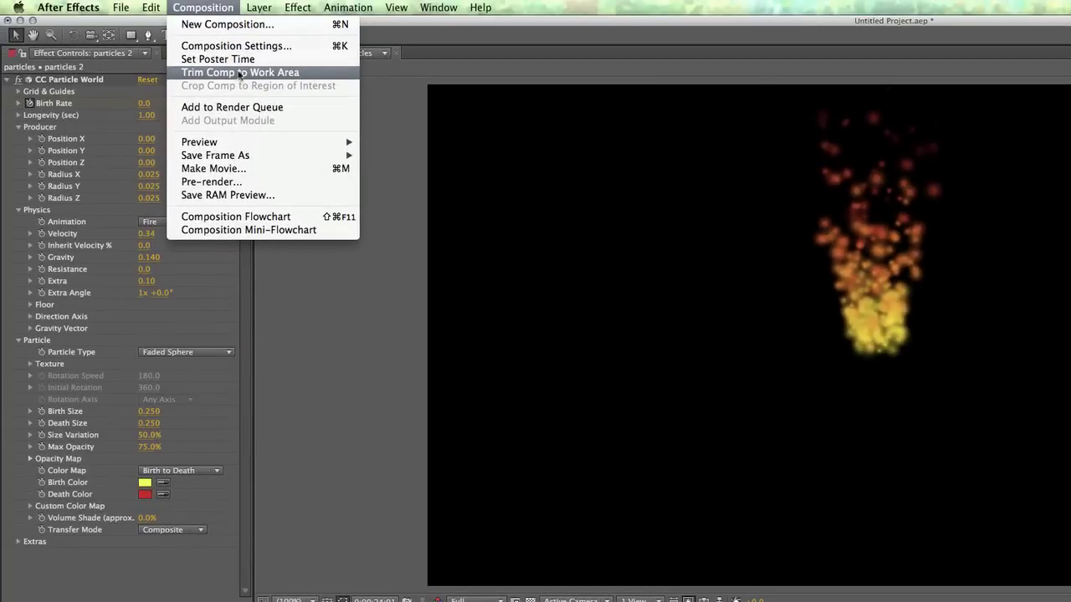
click(251, 74)
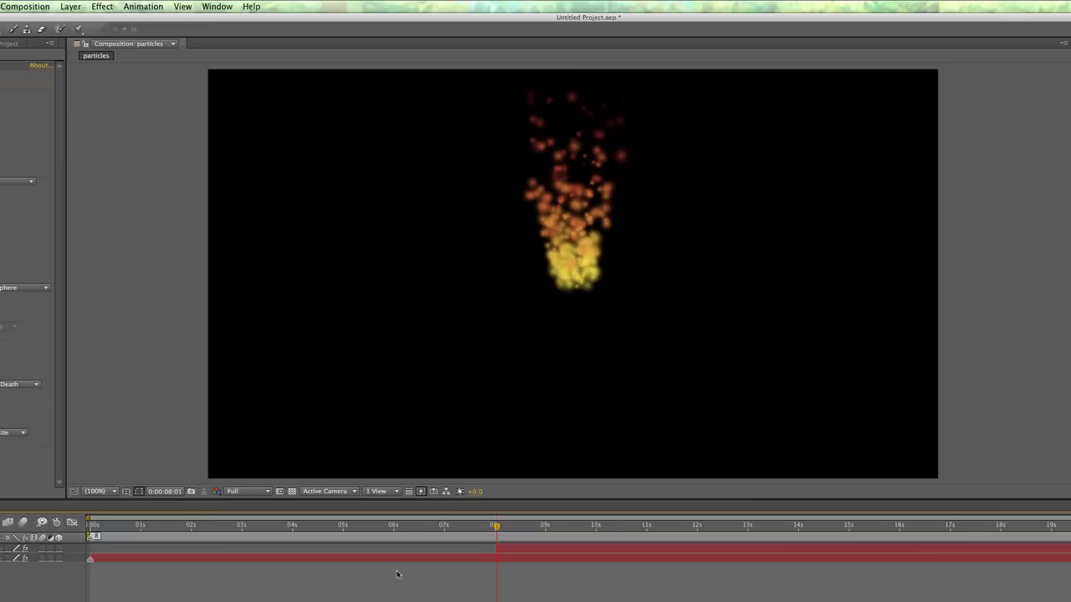
key(ctrl+0)
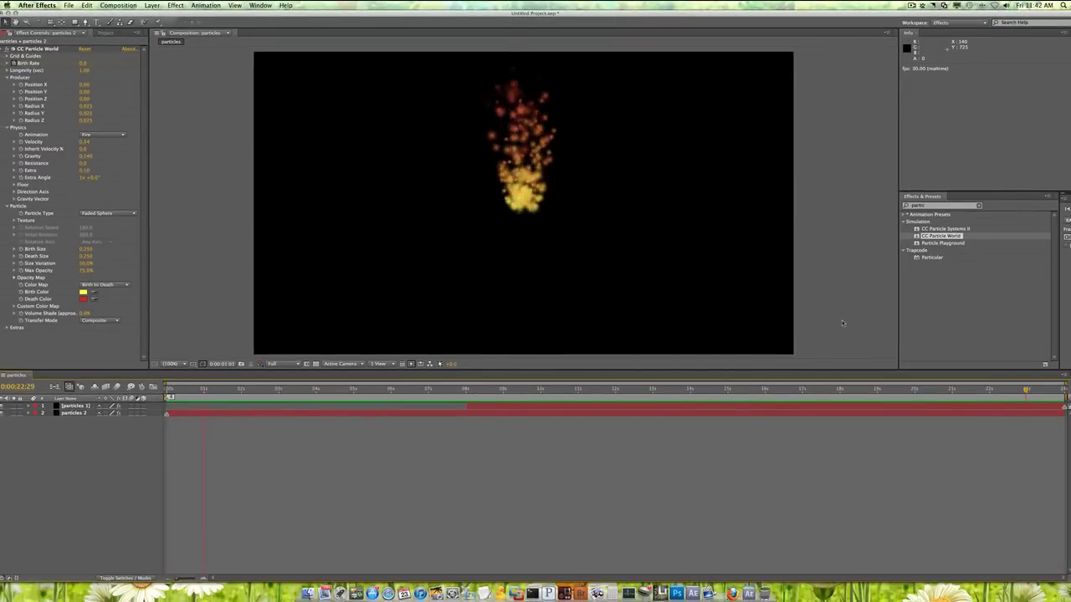
Step: Search the effects for 'blur' and try applying Directional Blur to the composition
click(938, 205)
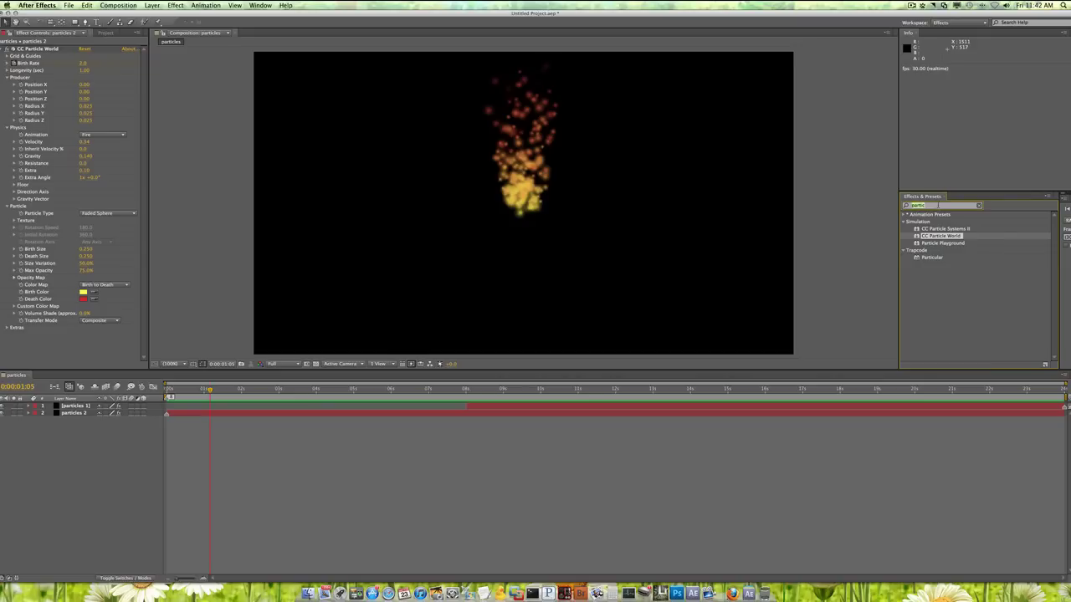
text(blur)
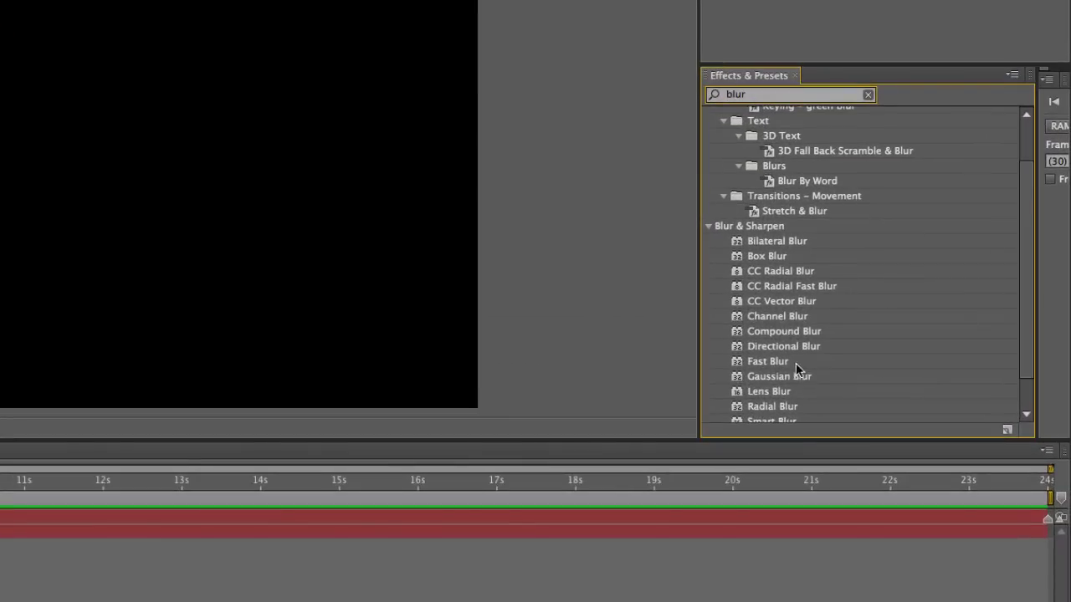
scroll(798, 374, down, 2)
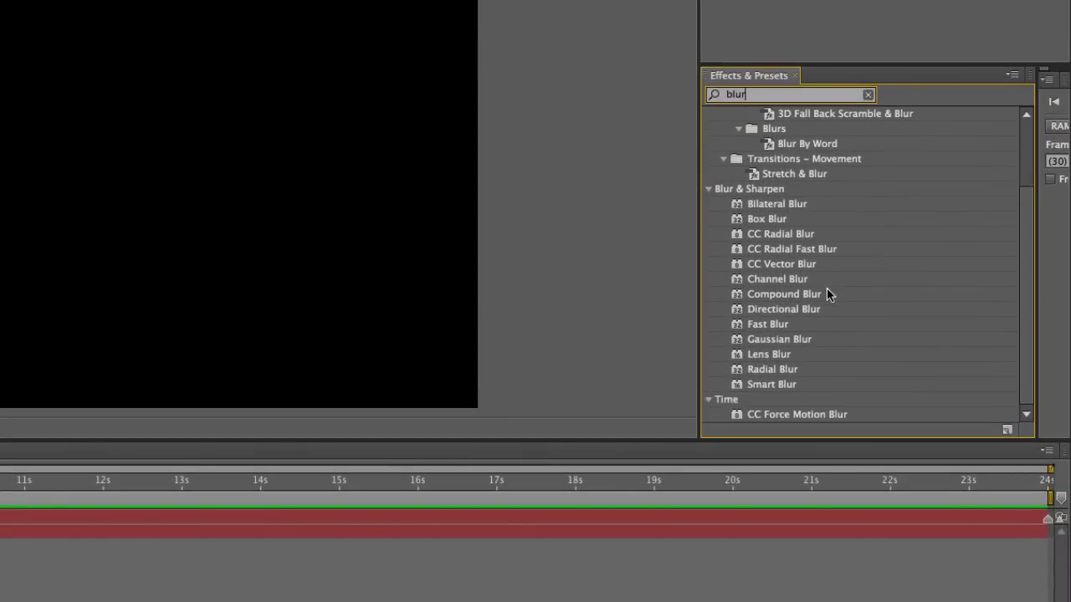
click(779, 311)
drag(751, 307, 297, 547)
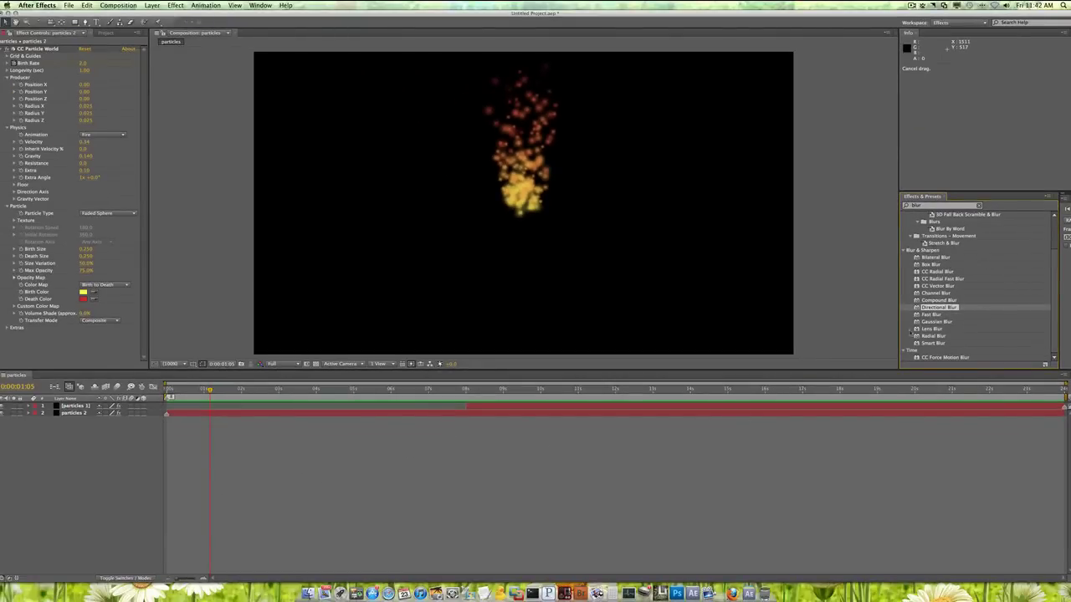
Step: Create a new adjustment layer at the top and rename it 'blur'
right_click(97, 465)
click(84, 445)
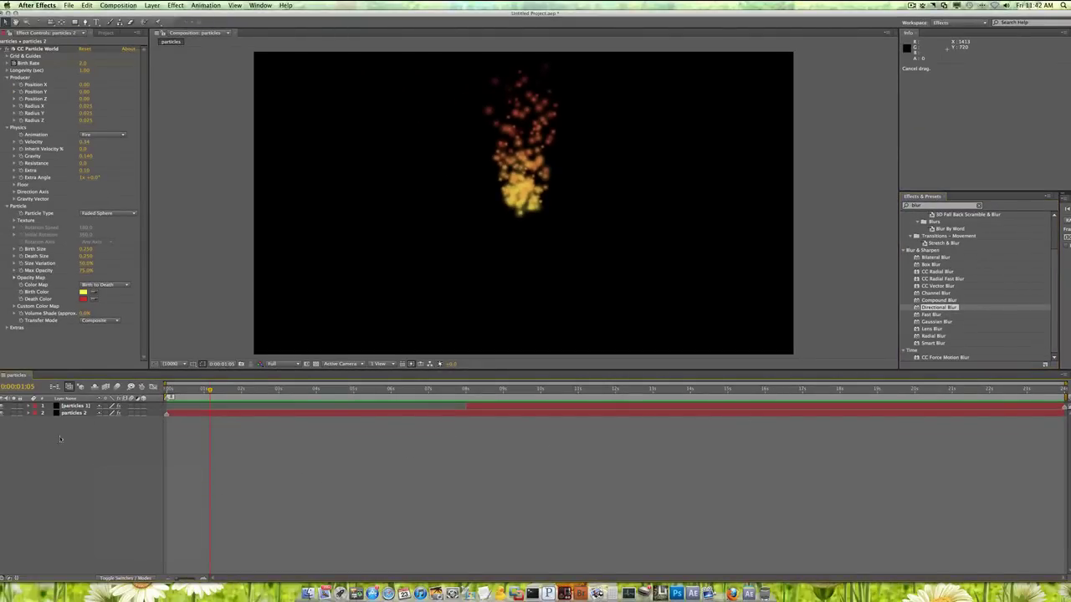
right_click(85, 439)
mouse_move(133, 446)
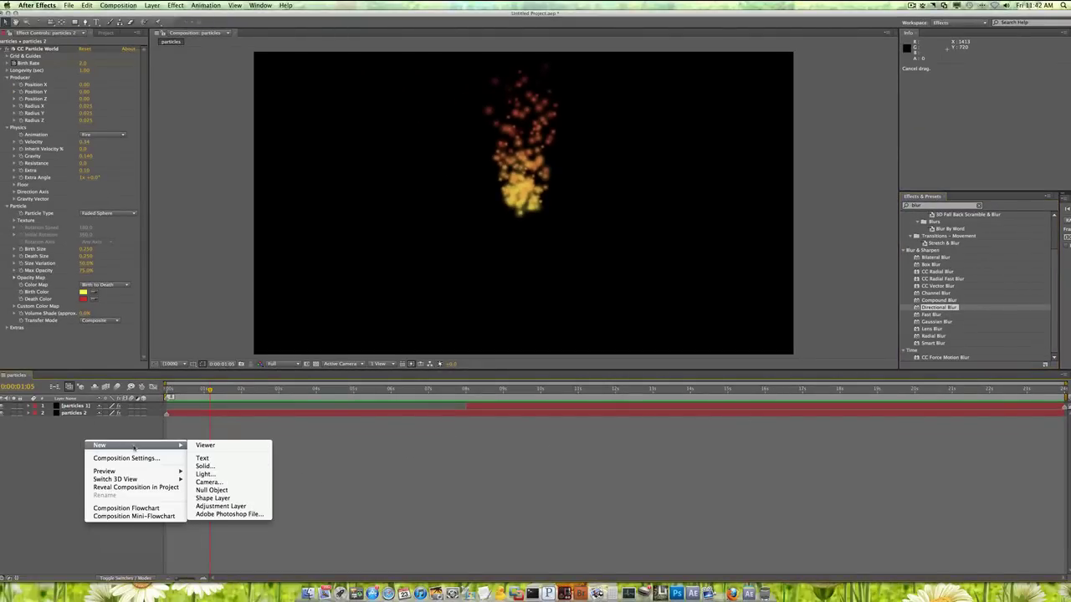
click(238, 506)
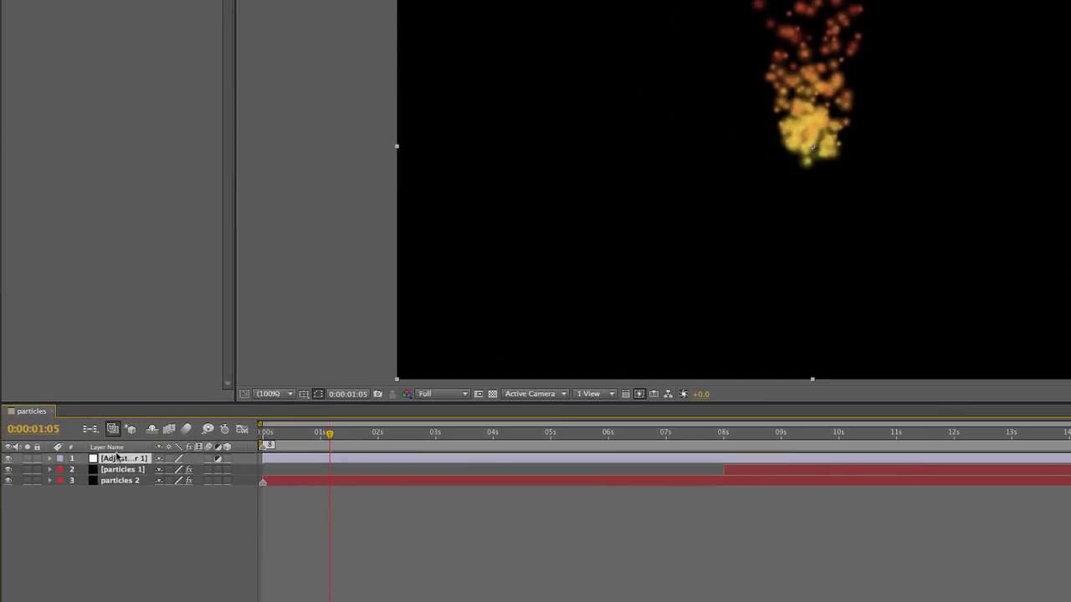
key(Return)
key(BackSpace)
text(blur)
key(Return)
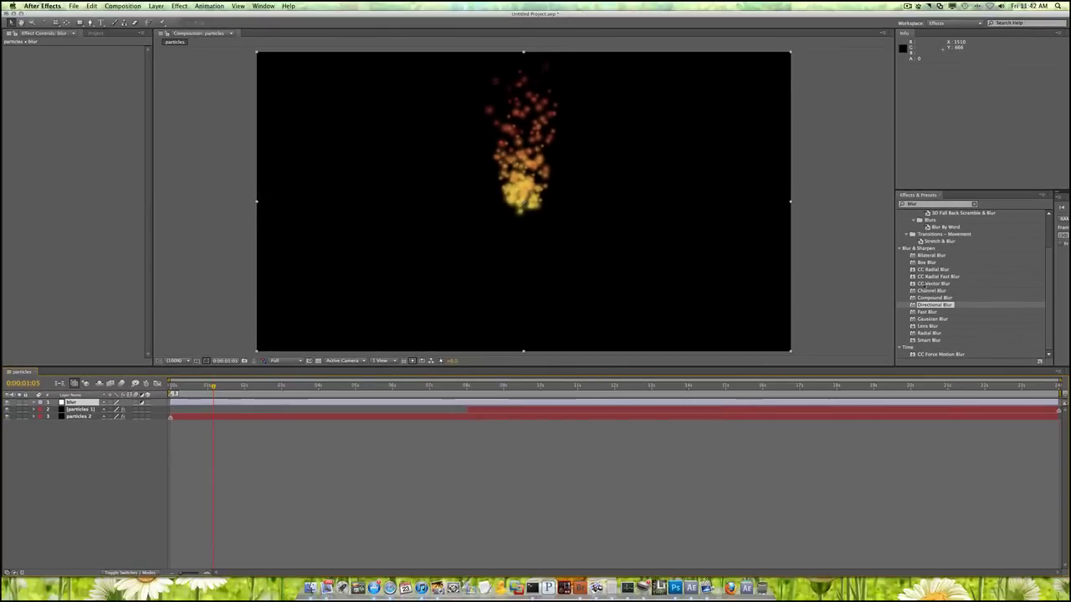
Step: Put Directional Blur on the blur layer, raise Blur Length to about 15.4, and preview
drag(928, 305, 72, 404)
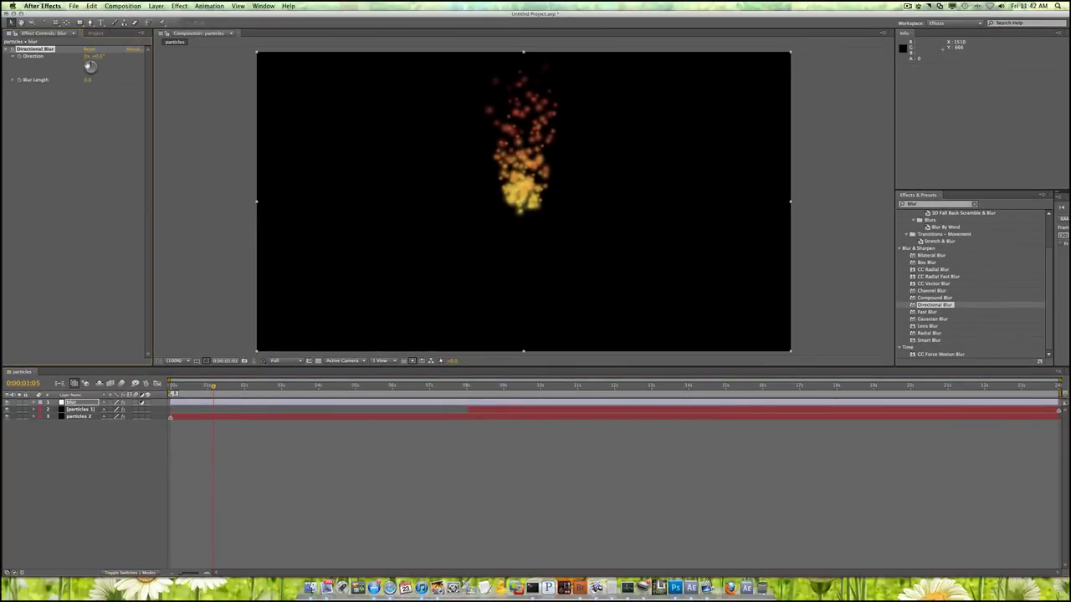
click(88, 81)
drag(102, 81, 154, 126)
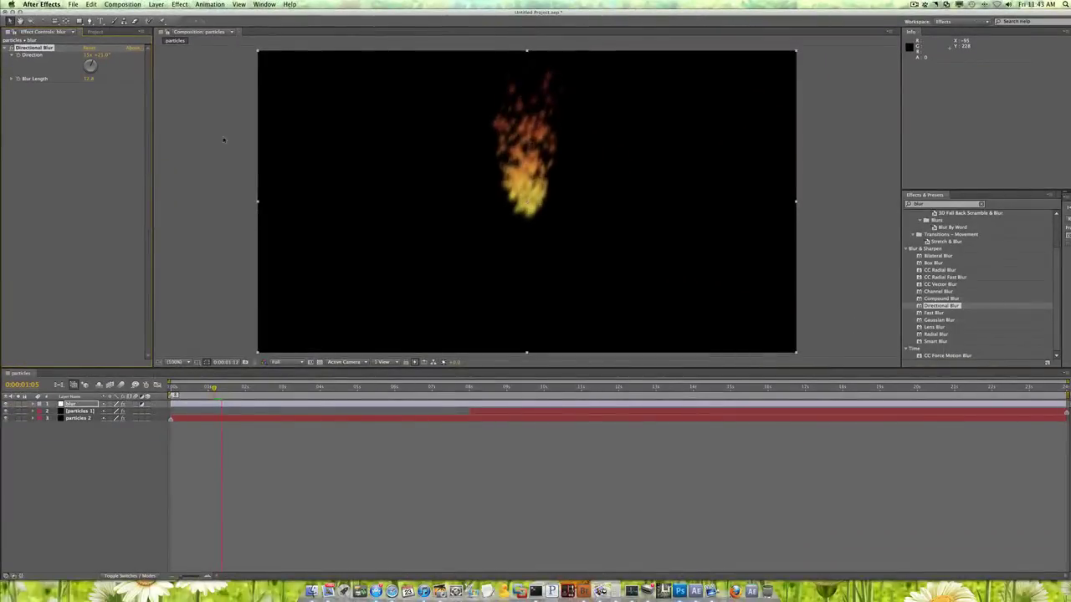
key(space)
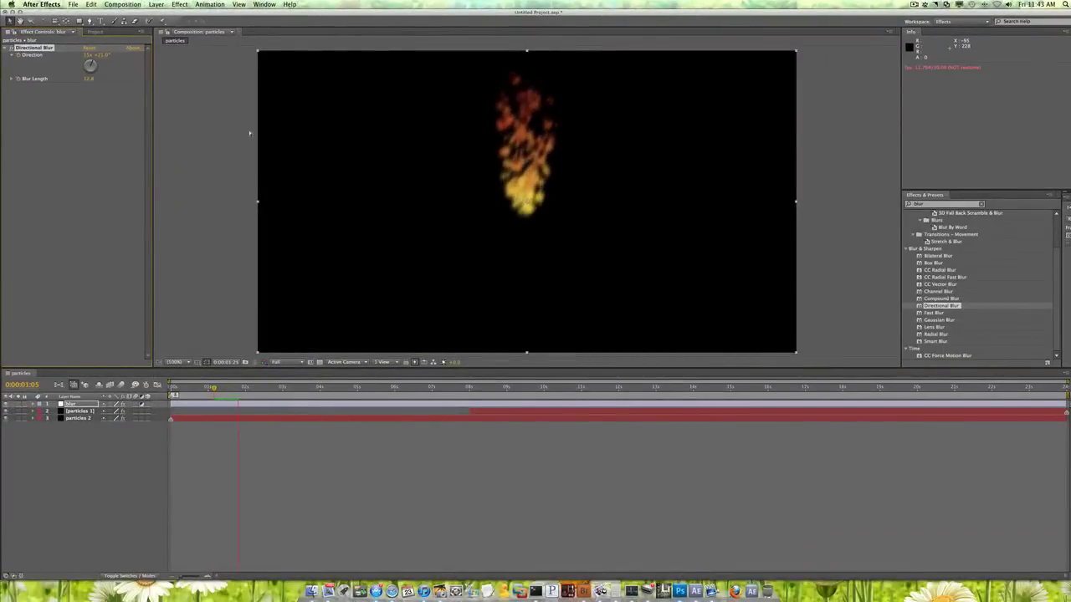
drag(96, 78, 111, 83)
key(space)
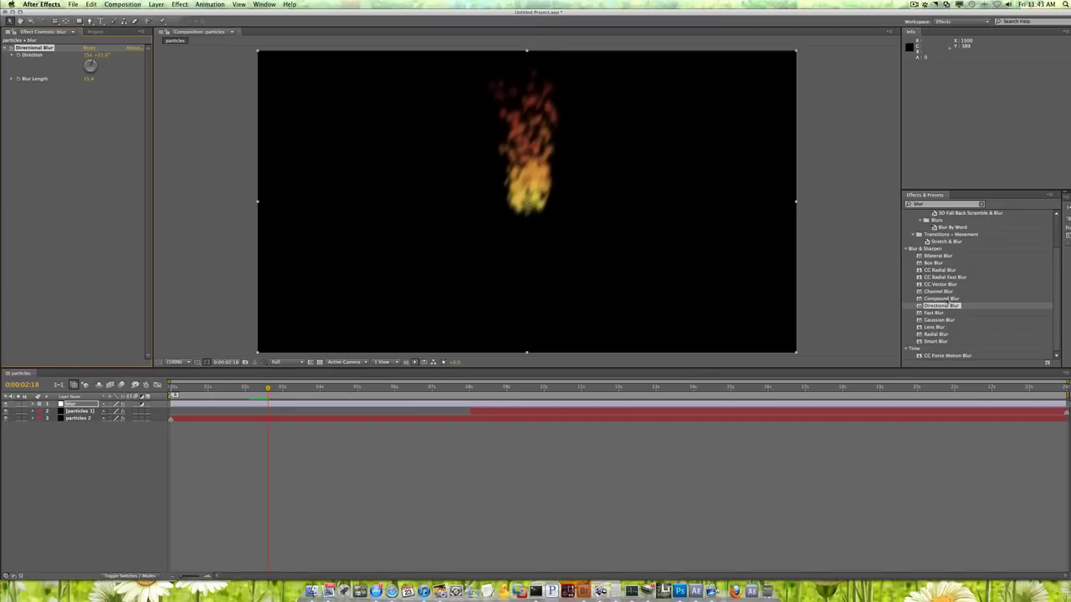
Step: Put CC Vector Blur on the blur layer with Amount 5.0, then preview the flames
mouse_move(940, 285)
mouse_down()
mouse_move(597, 248)
mouse_move(191, 251)
mouse_up()
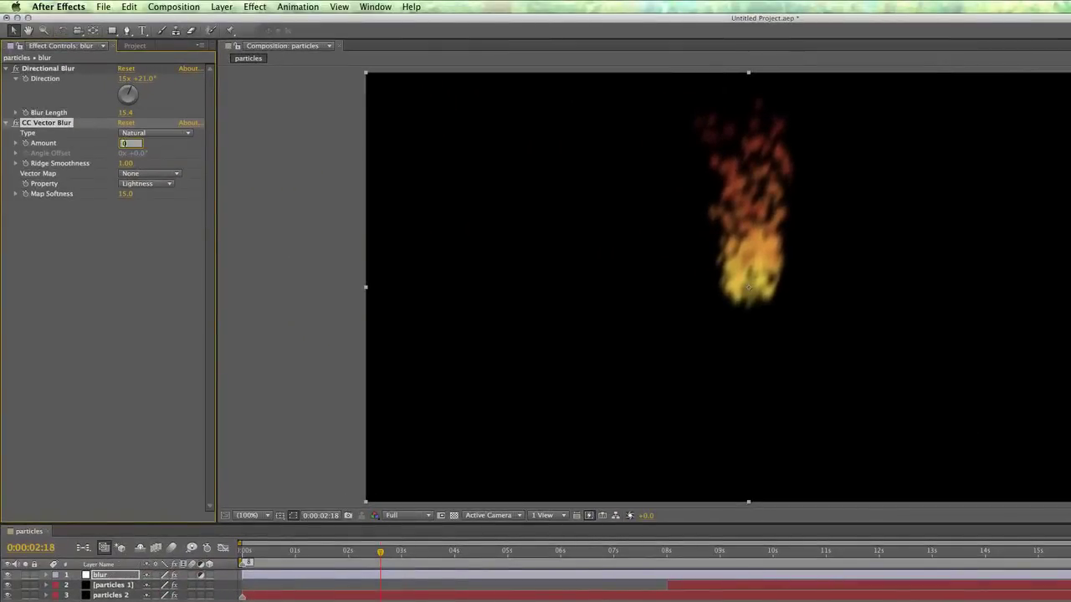
click(134, 330)
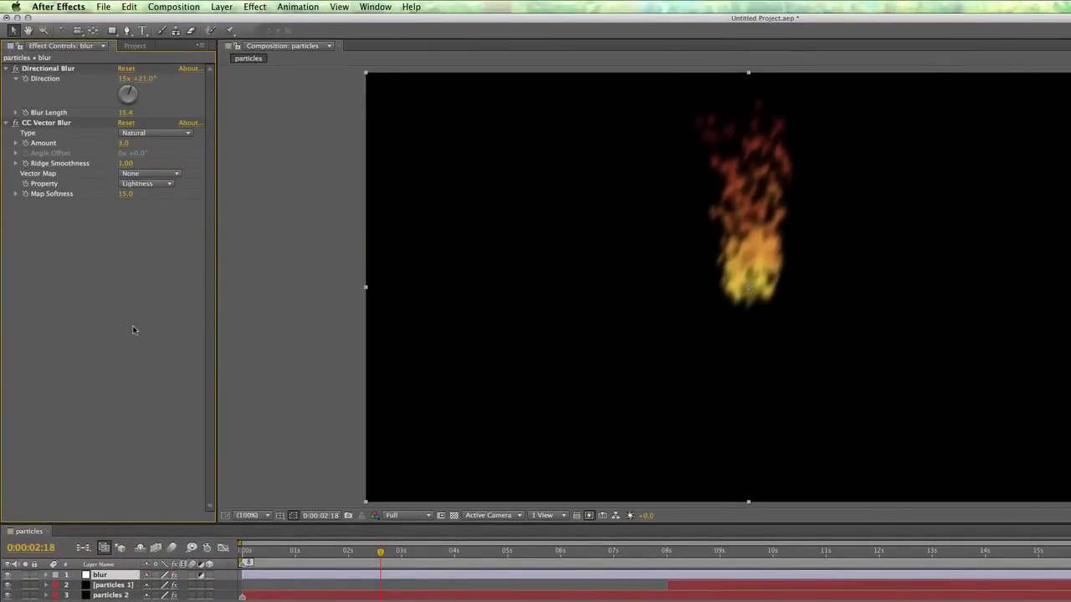
click(123, 146)
click(150, 280)
key(KP_0)
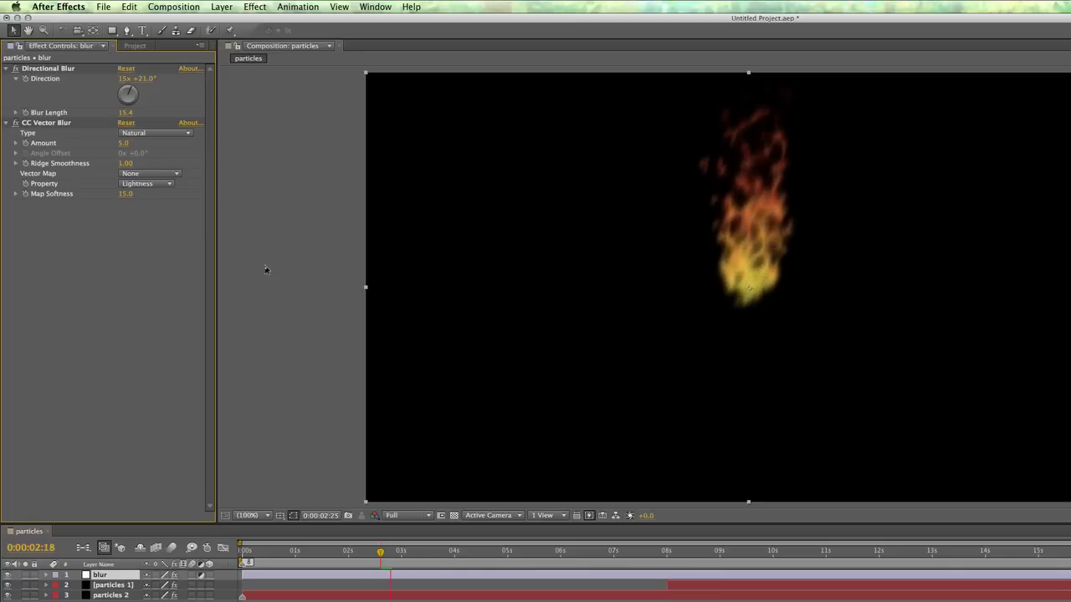